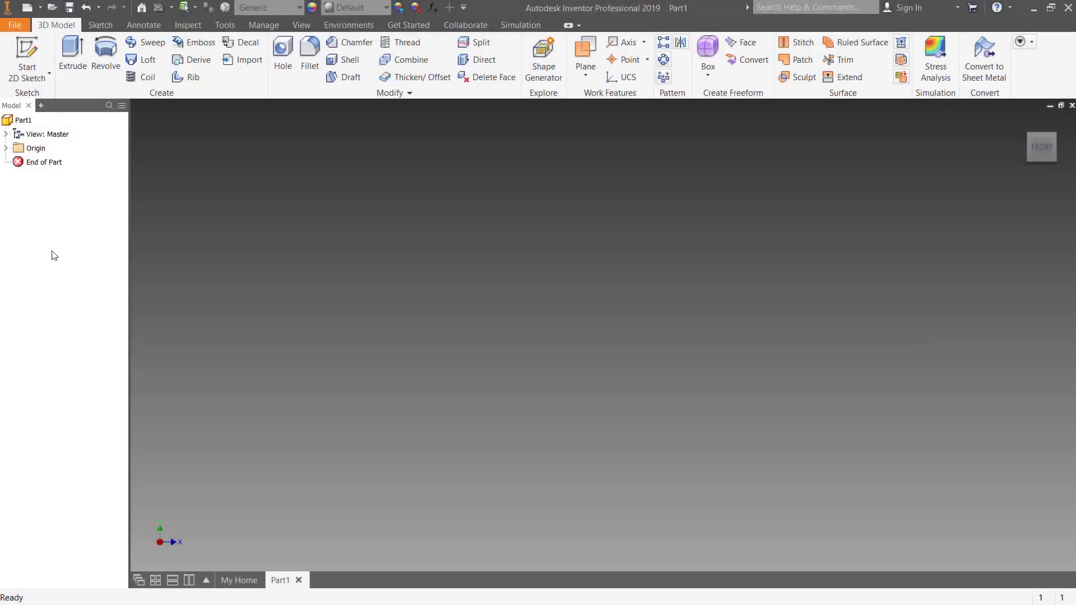
# Start a sketch on the horizontal XZ plane and draw a 50 mm diameter circle at the origin.
pyautogui.click(183, 252)
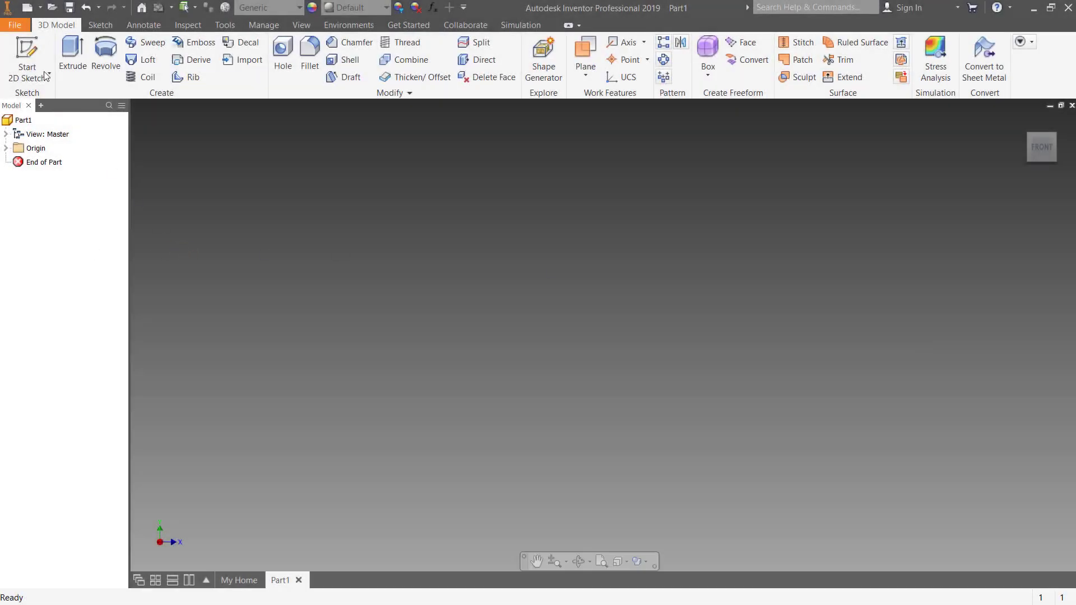
pyautogui.click(27, 59)
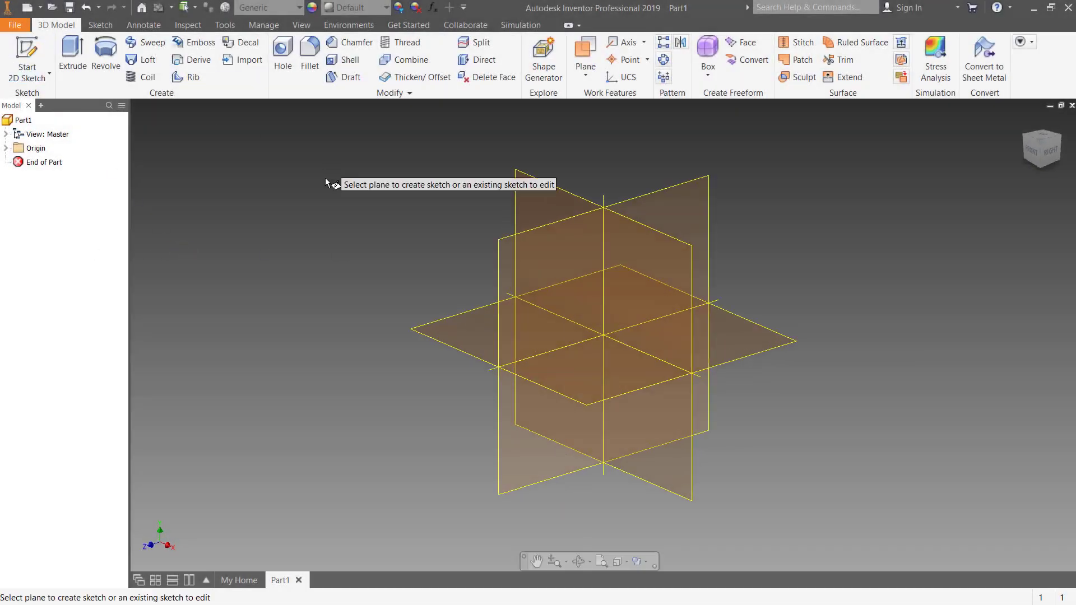
pyautogui.click(451, 352)
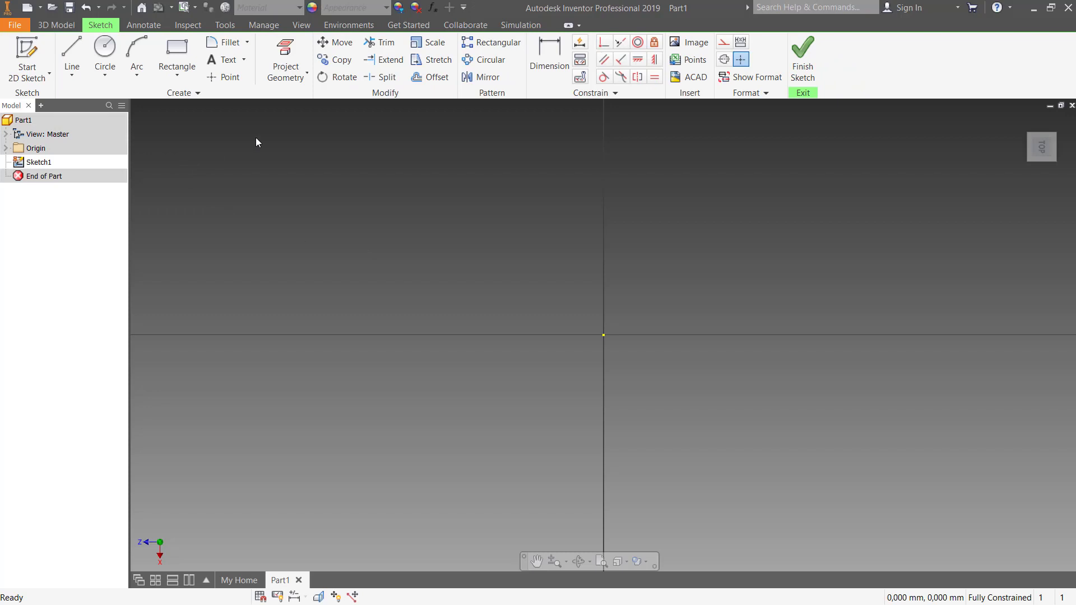
pyautogui.click(104, 56)
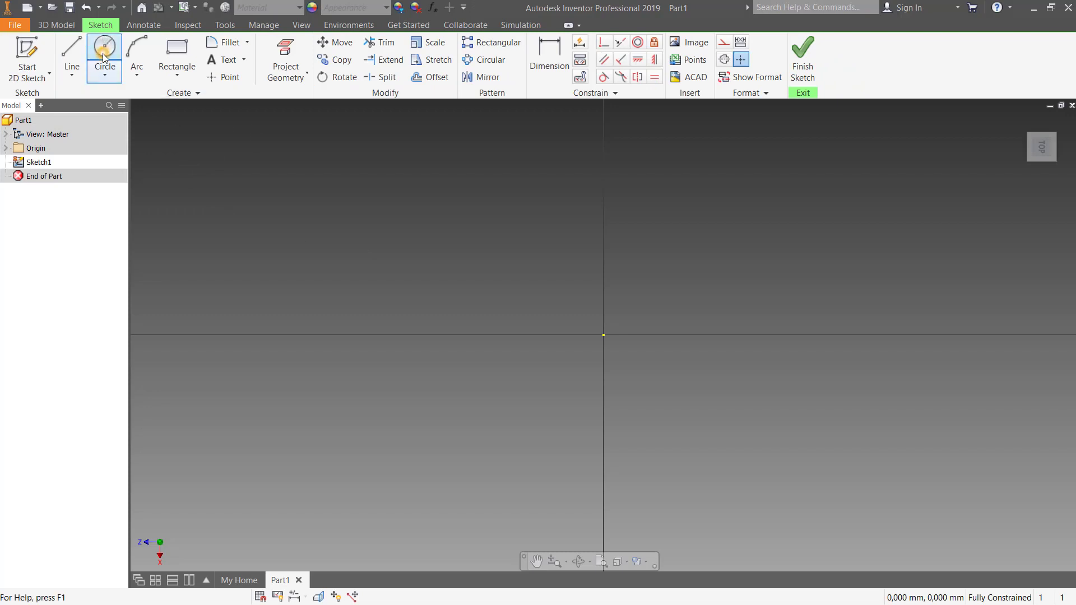
pyautogui.click(603, 335)
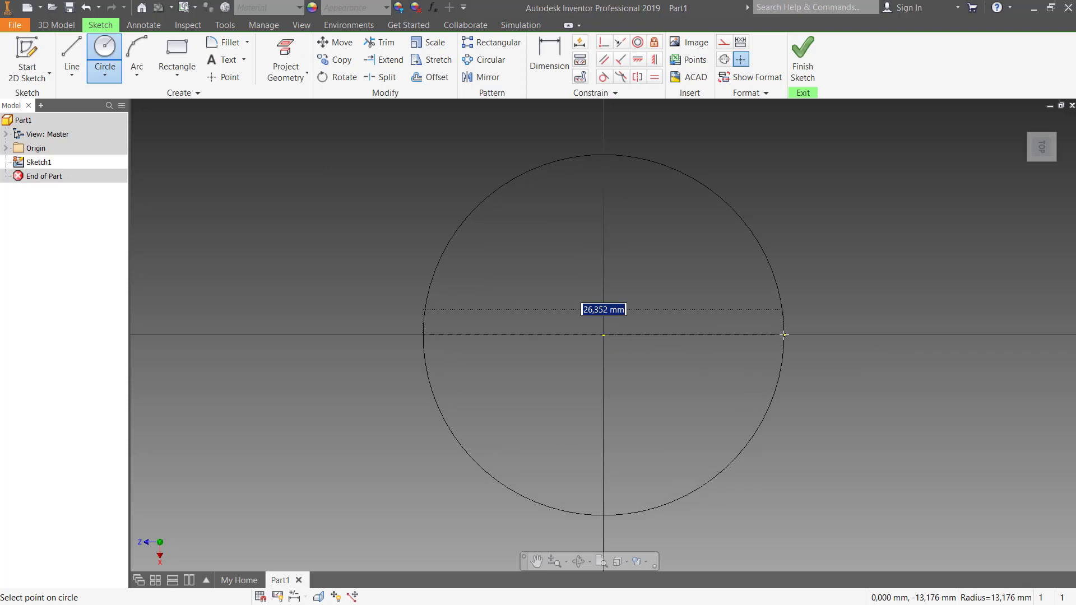
pyautogui.write('50')
pyautogui.press('Return')
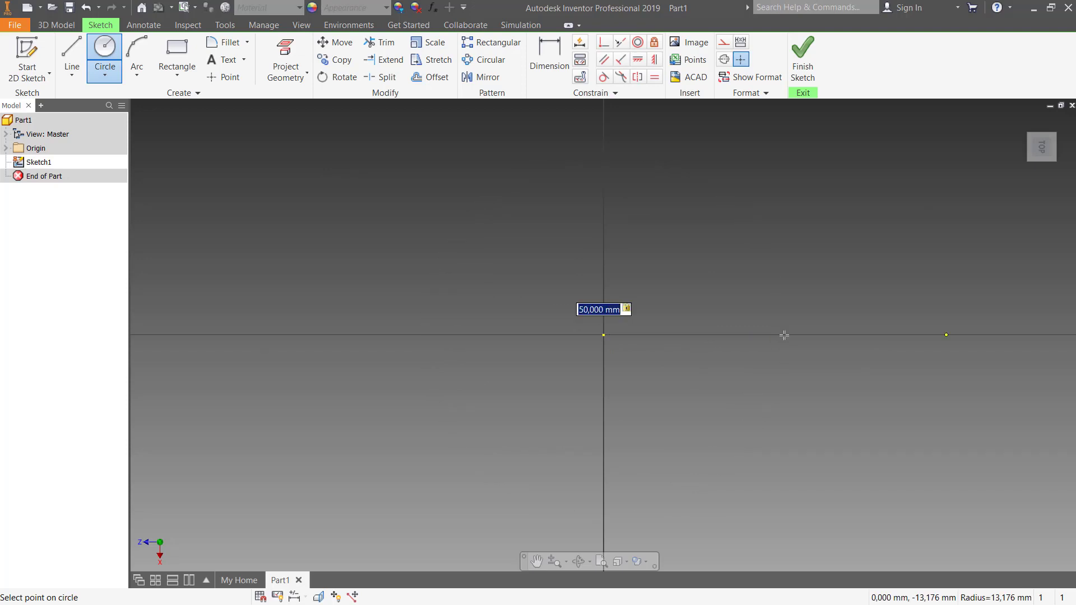
pyautogui.click(602, 561)
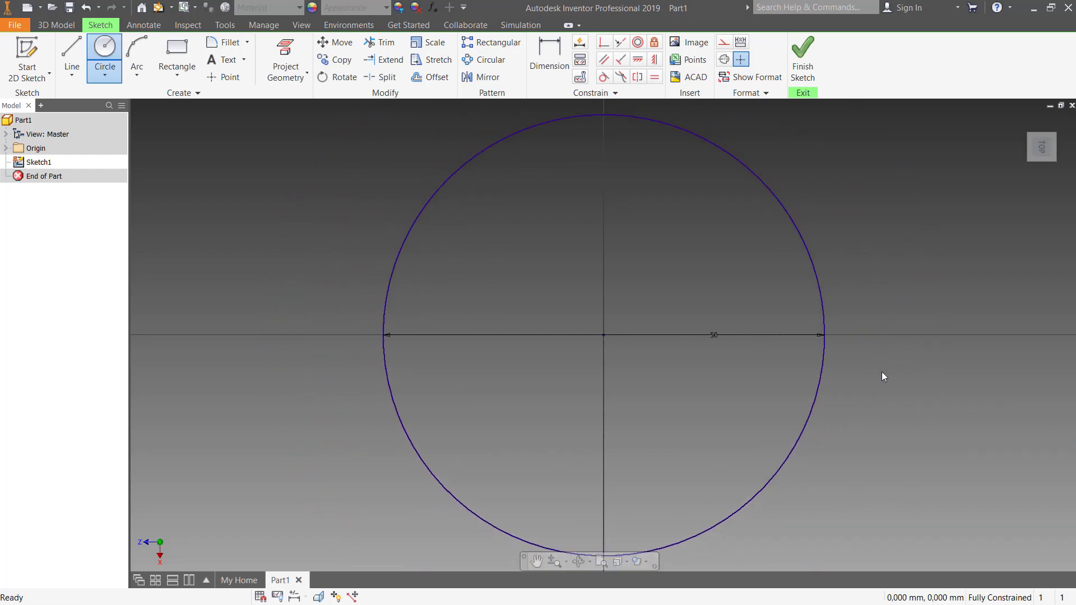
pyautogui.press('Escape')
# Place a sketch point on the circle's right quadrant and finish the sketch.
pyautogui.click(1054, 121)
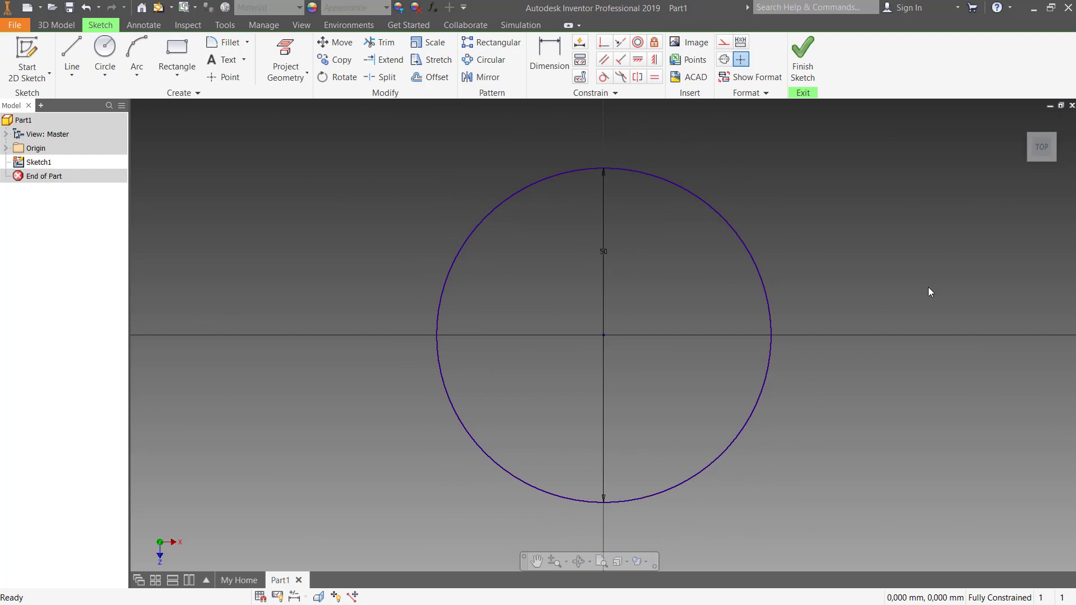
pyautogui.click(227, 81)
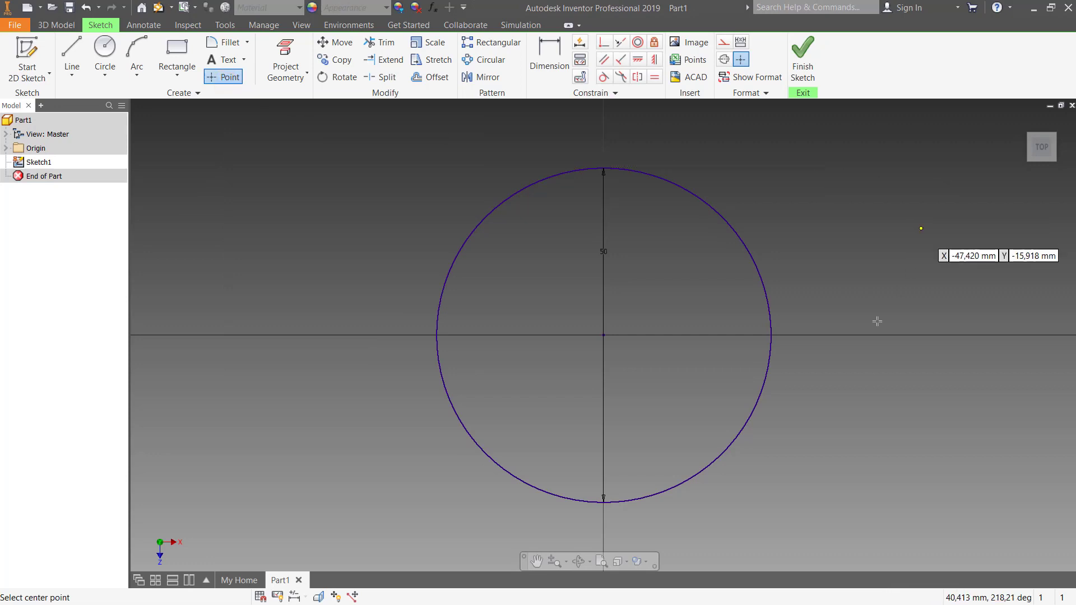
pyautogui.click(770, 334)
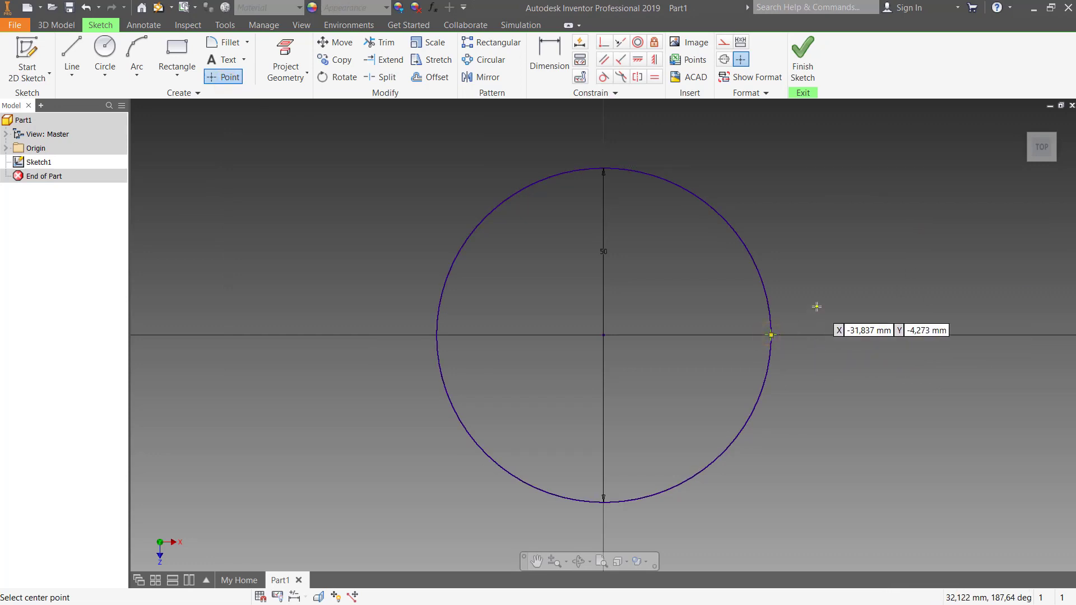
pyautogui.click(814, 298)
pyautogui.rightClick(814, 300)
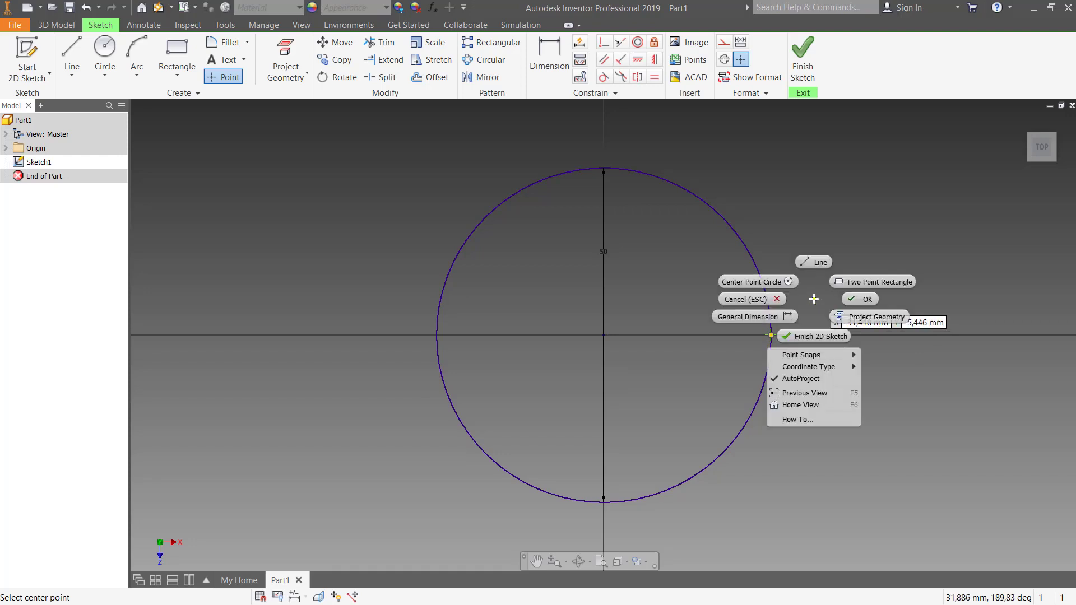
pyautogui.click(852, 303)
pyautogui.scroll(5, 787, 344)
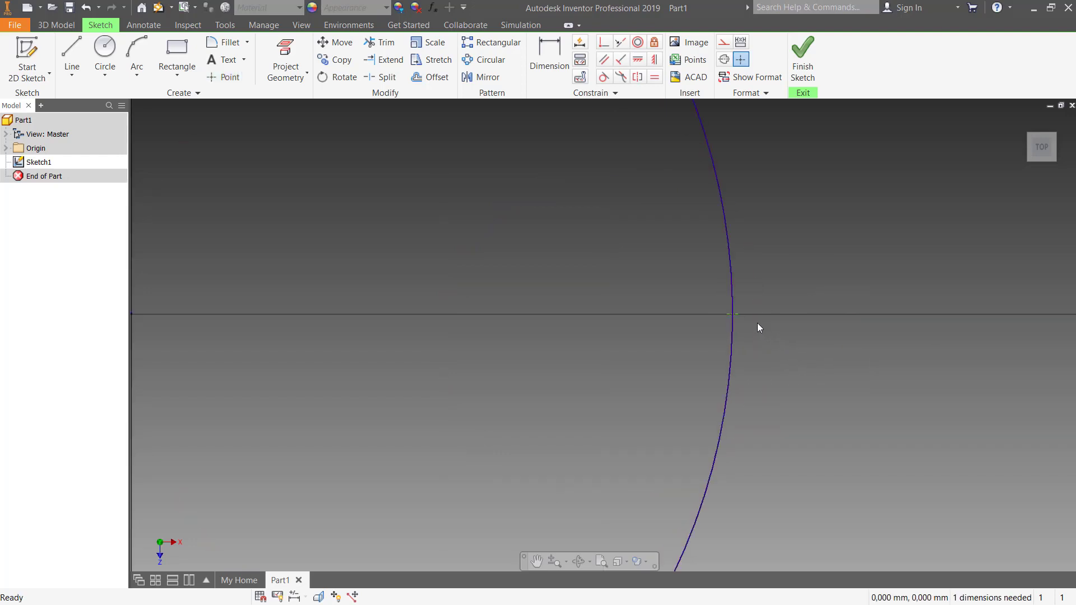
pyautogui.scroll(-5, 769, 346)
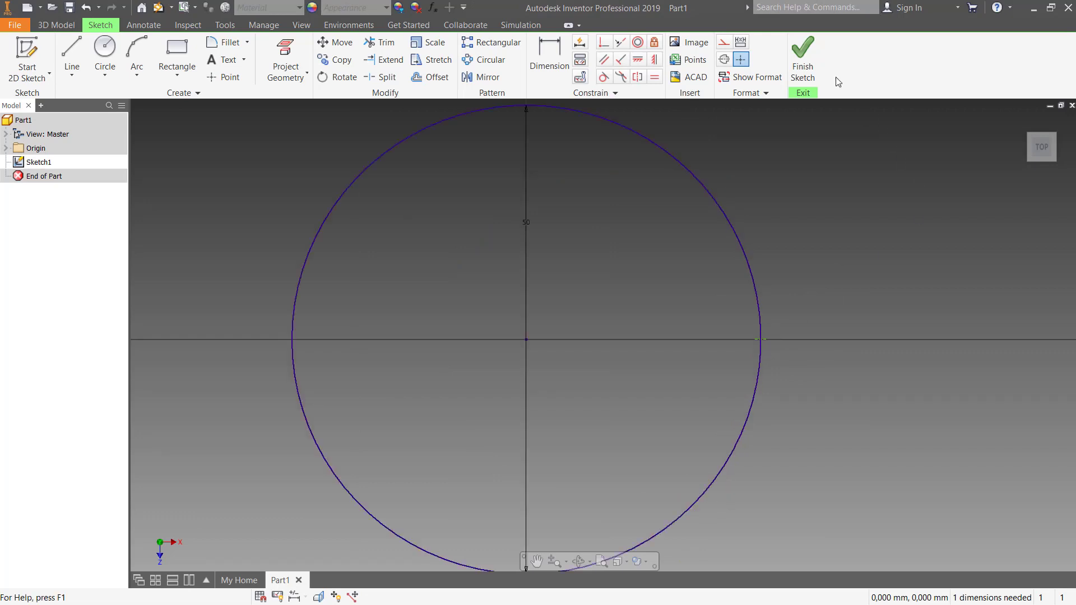
pyautogui.click(803, 56)
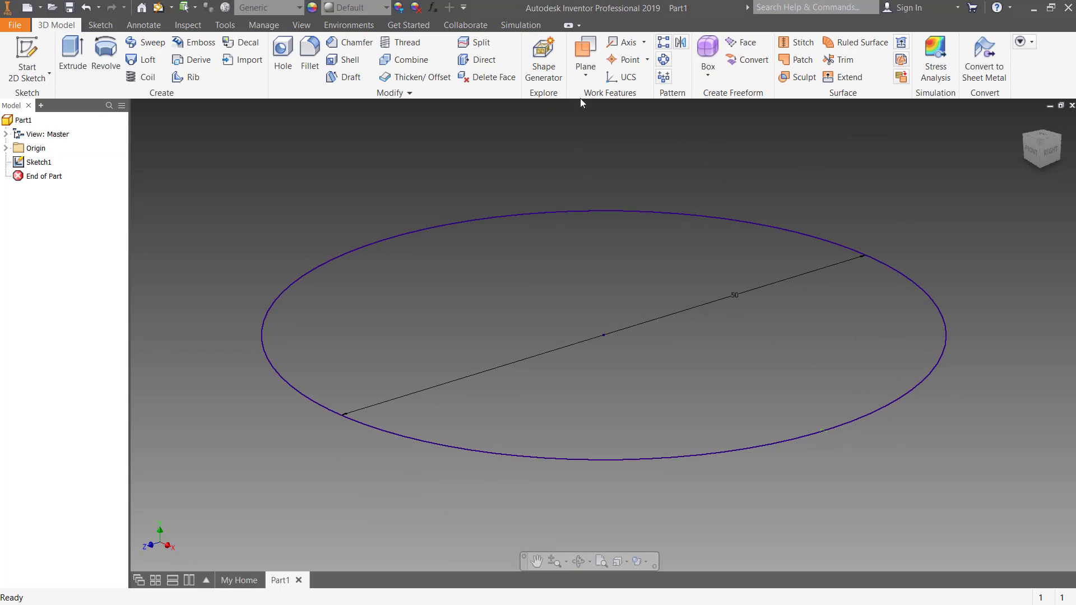
# Create Work Plane1 through the circle's edge point and start a new sketch on it.
pyautogui.click(583, 54)
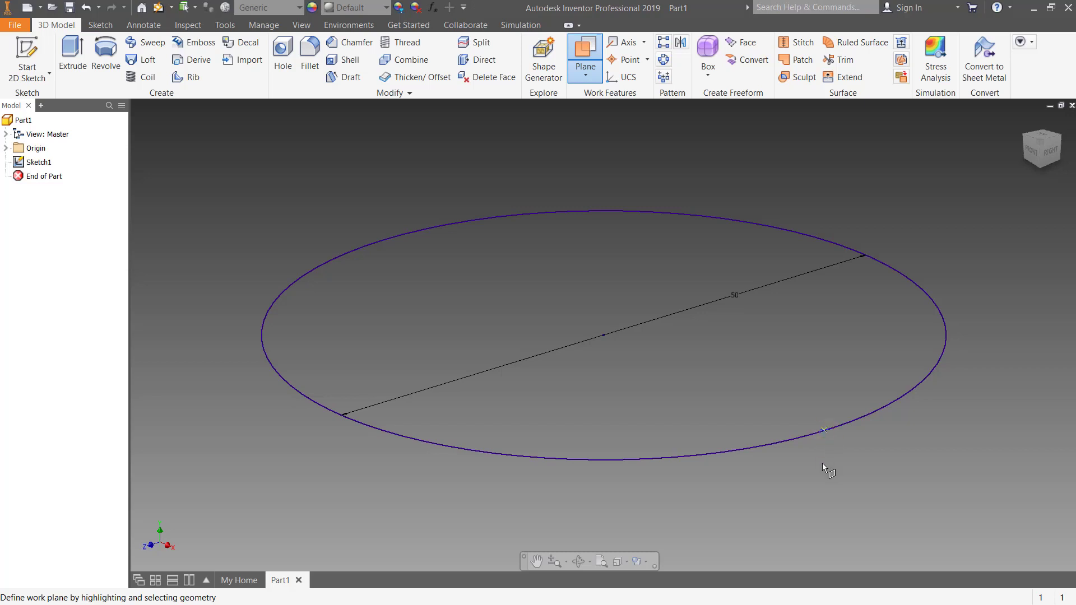
pyautogui.click(779, 443)
pyautogui.scroll(-5, 614, 500)
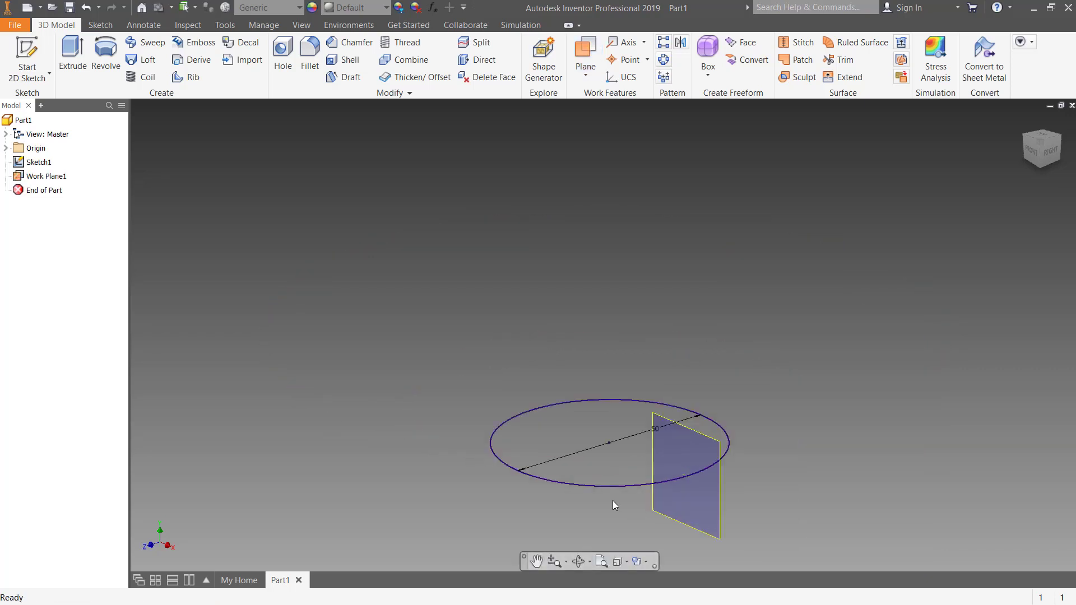
pyautogui.scroll(3, 613, 500)
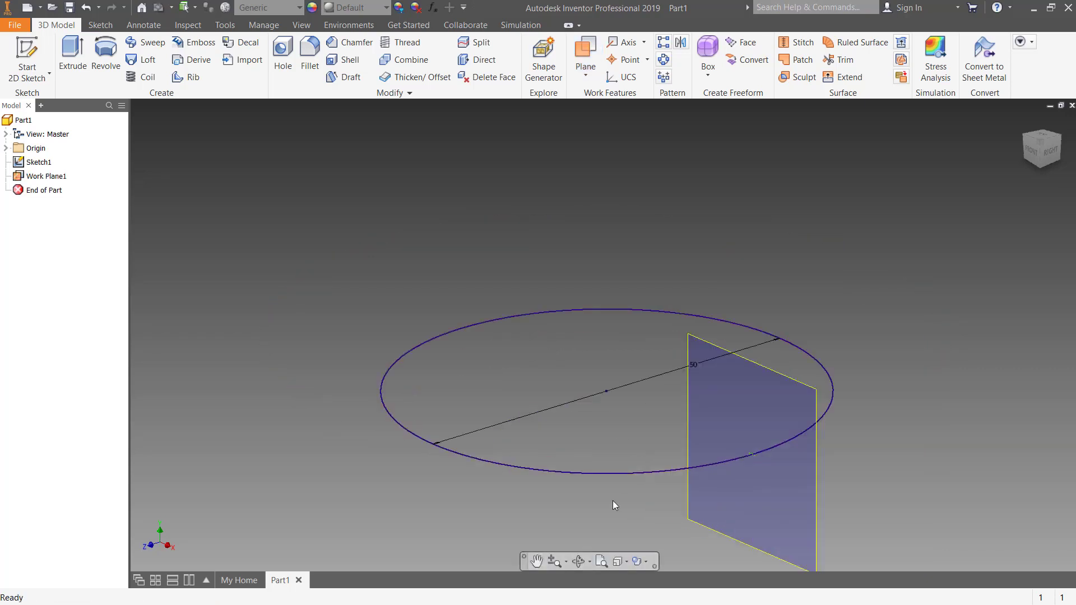
pyautogui.click(690, 500)
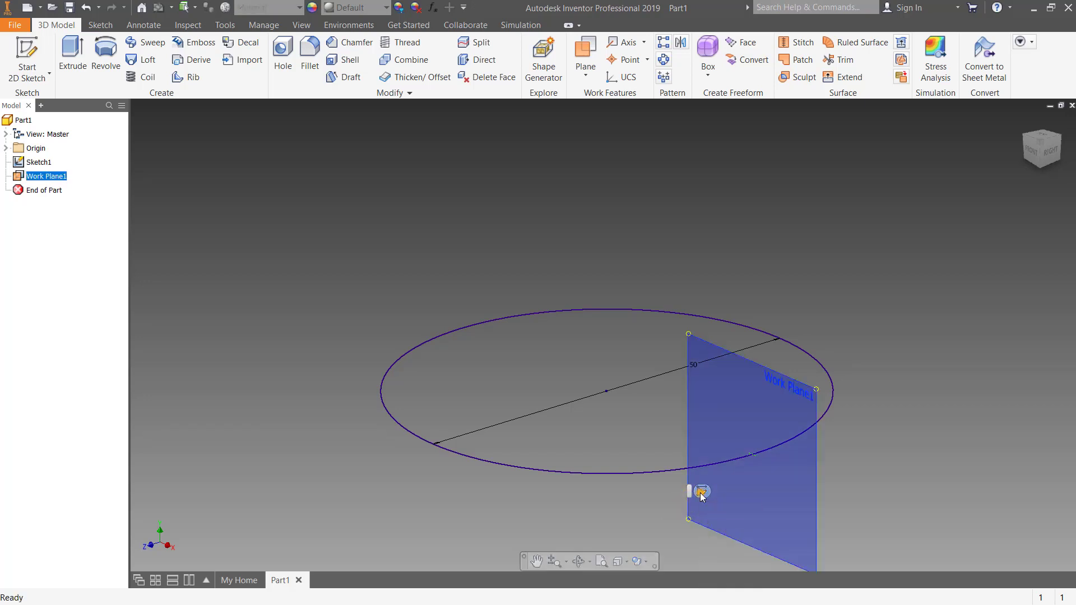
pyautogui.click(702, 493)
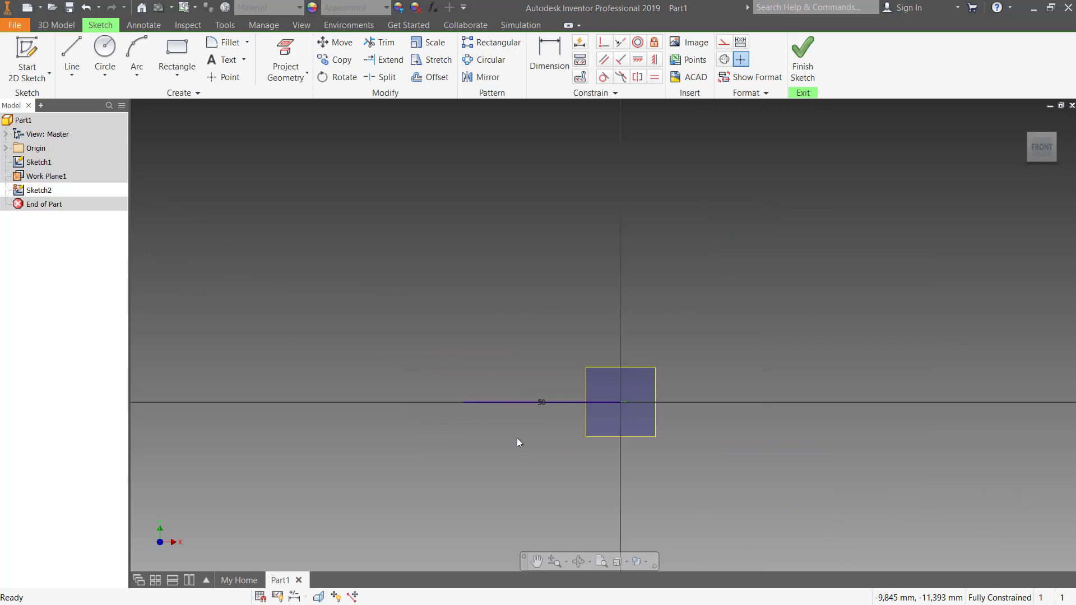
# Project the origin point, draw a 5 mm line from it, and finish Sketch2.
pyautogui.scroll(8, 629, 410)
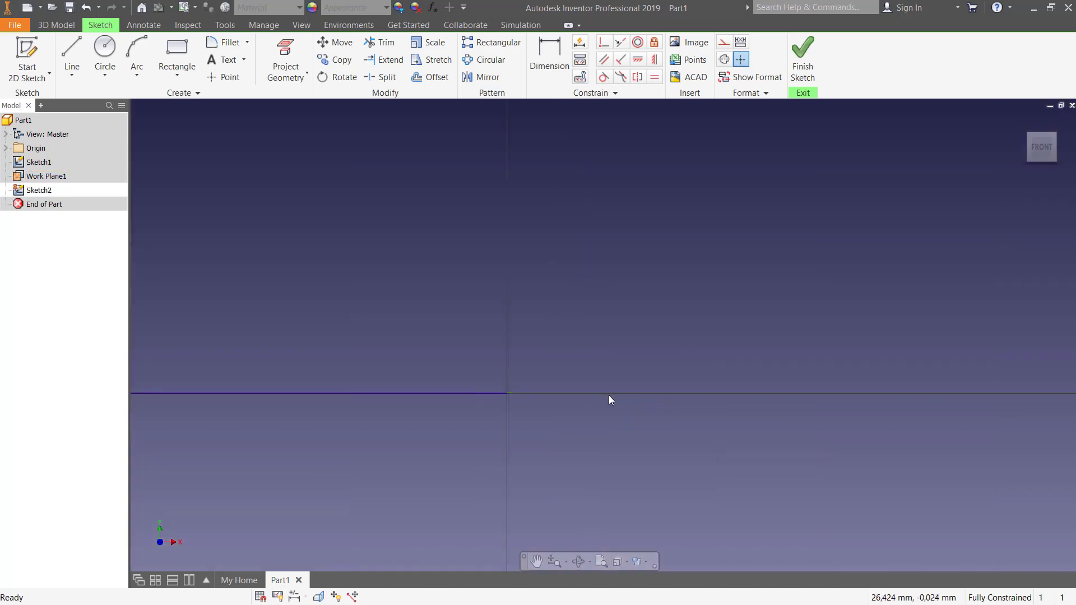
pyautogui.click(283, 55)
pyautogui.click(508, 393)
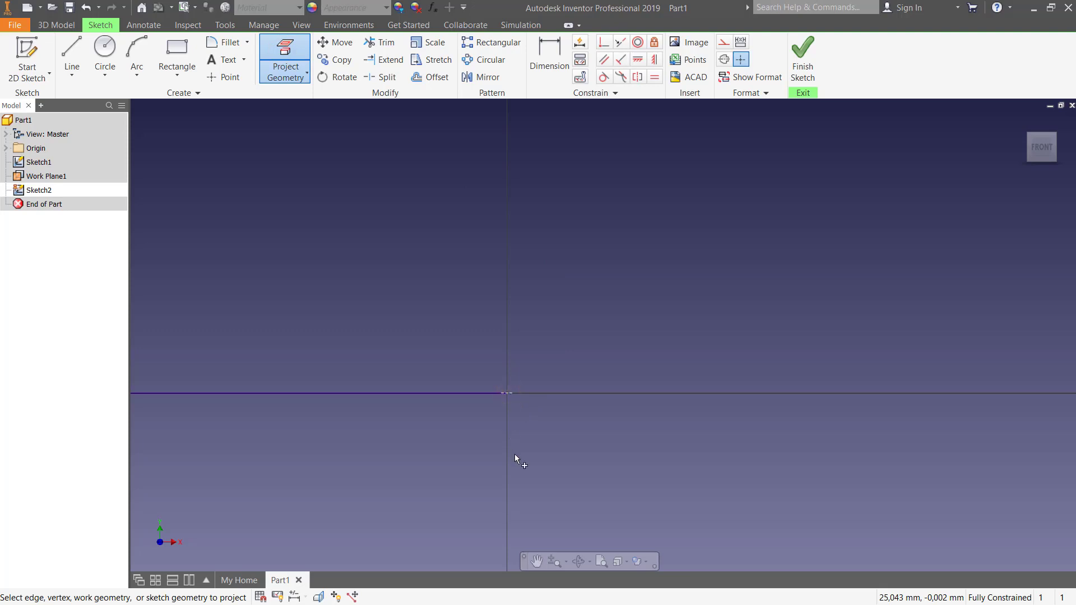
pyautogui.click(69, 51)
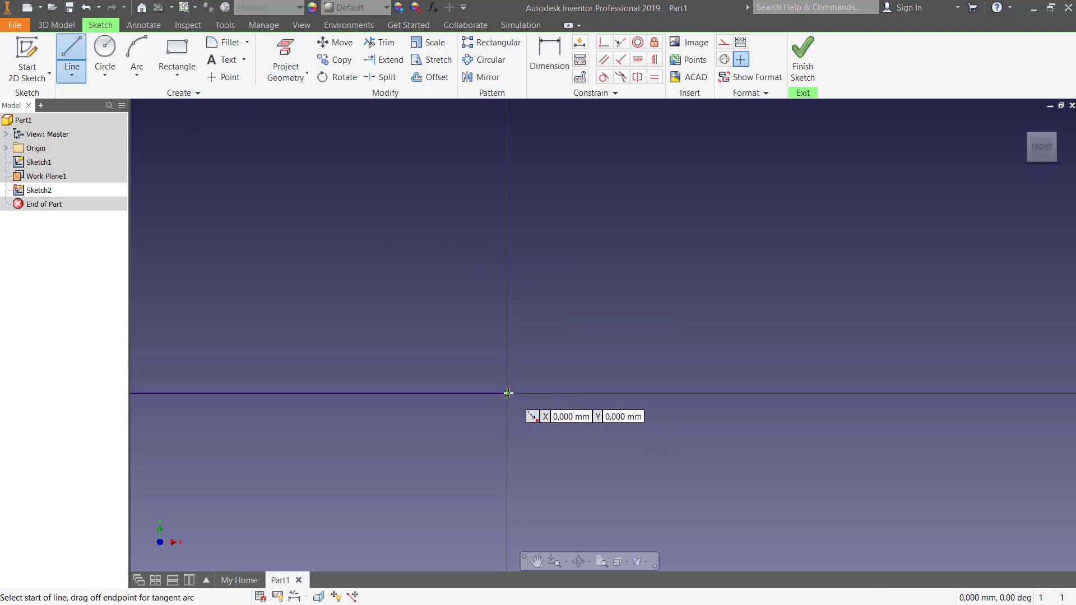
pyautogui.click(508, 393)
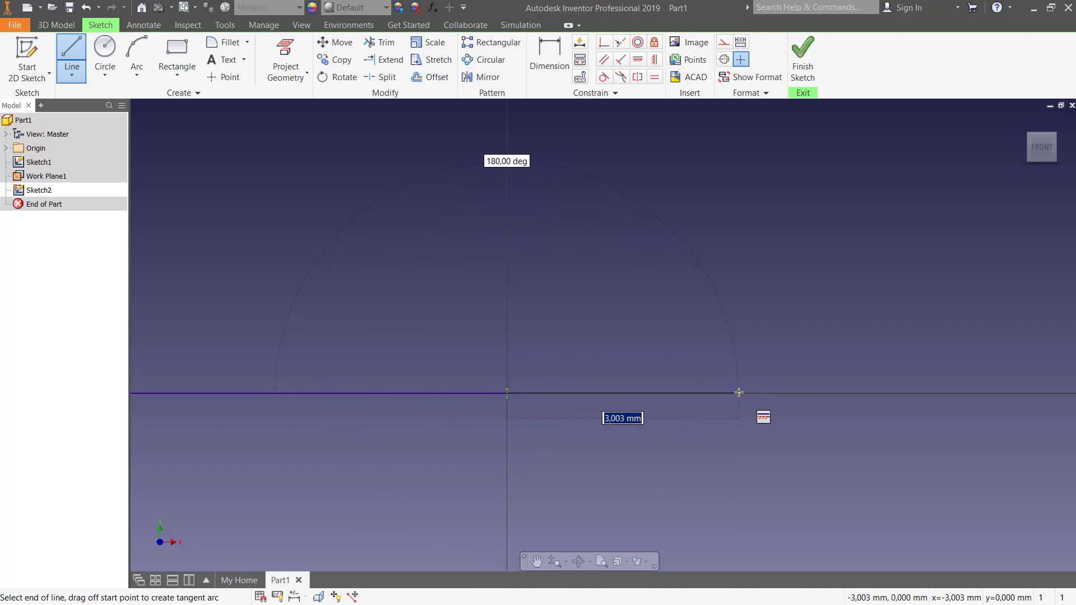
pyautogui.write('5')
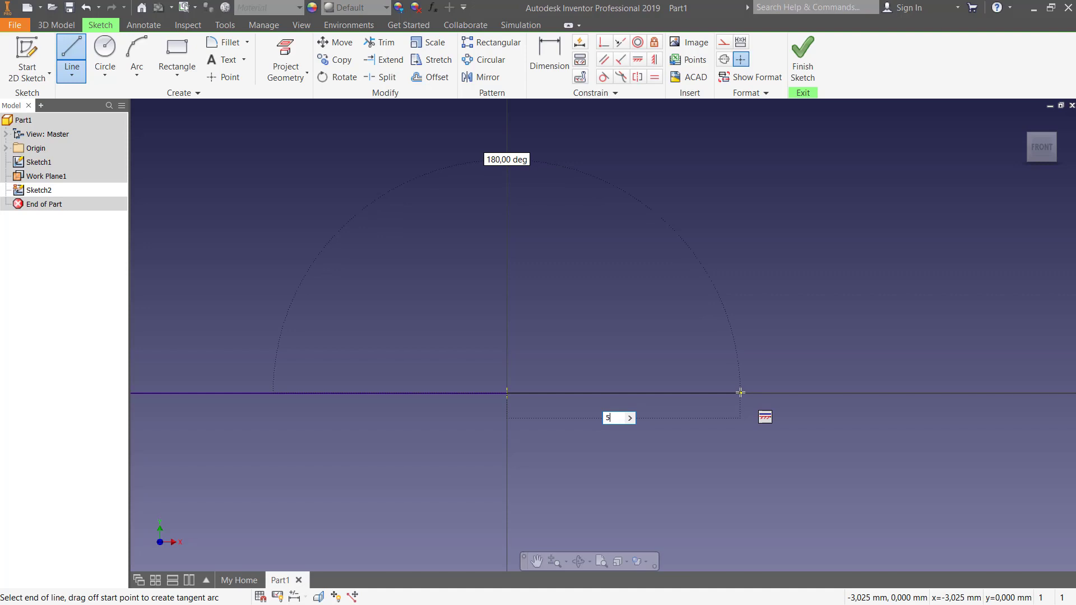
pyautogui.press('Return')
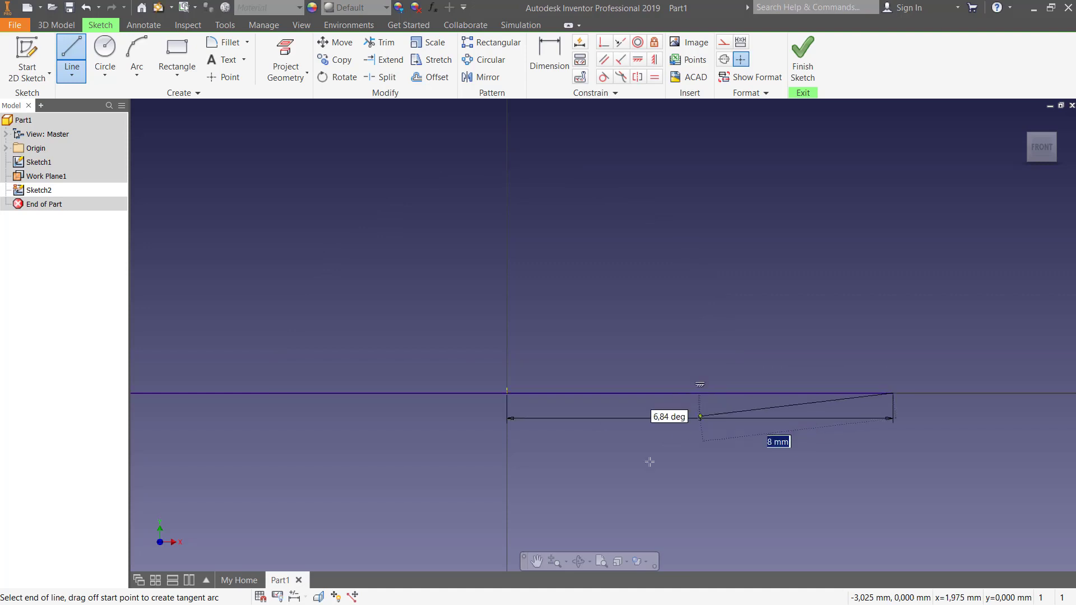
pyautogui.rightClick(763, 337)
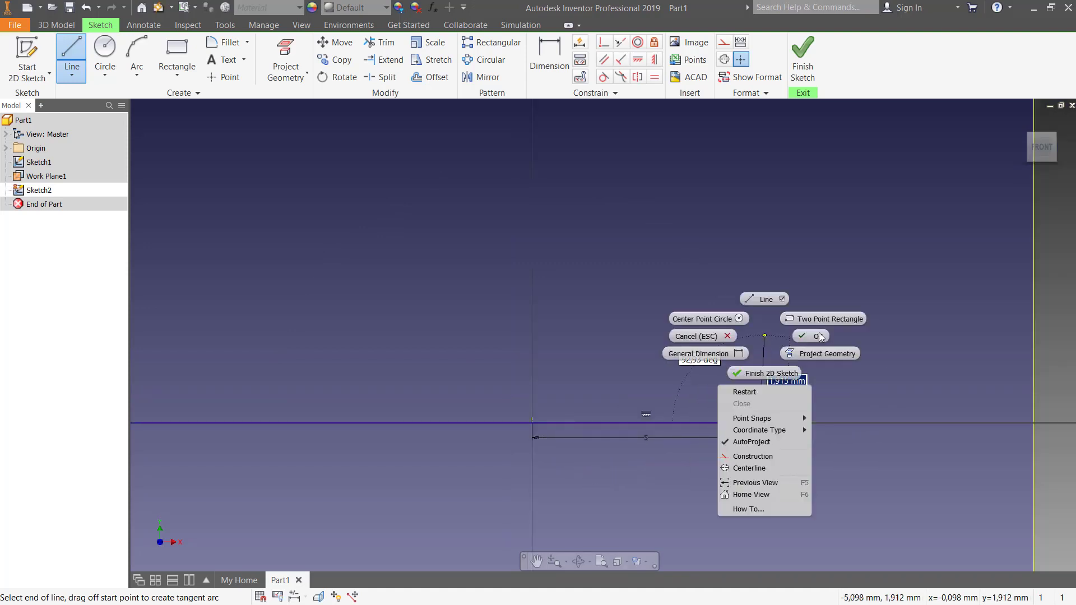
pyautogui.click(823, 331)
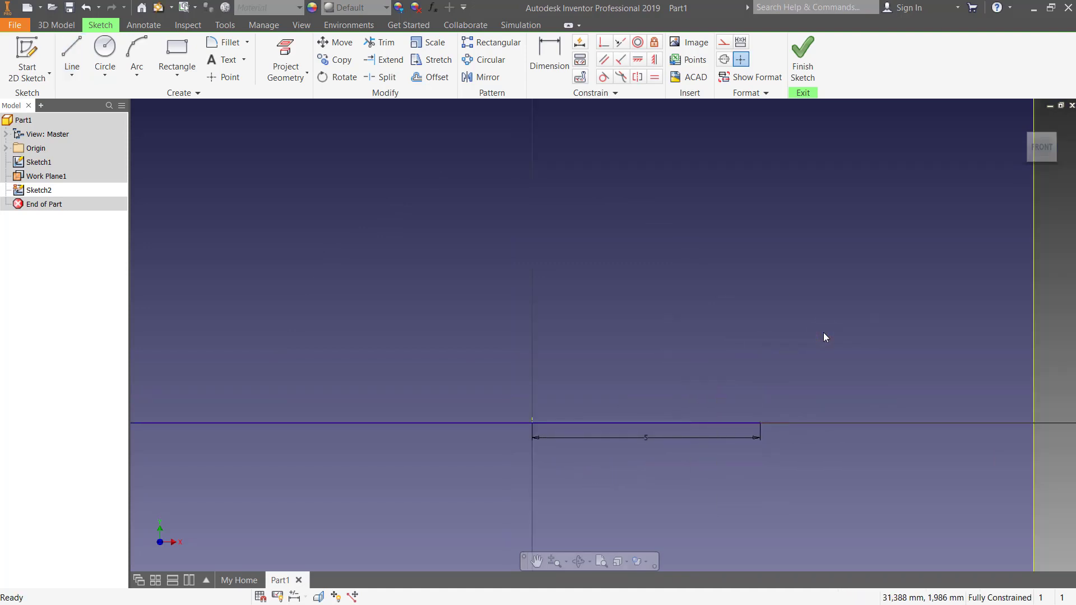
pyautogui.click(803, 56)
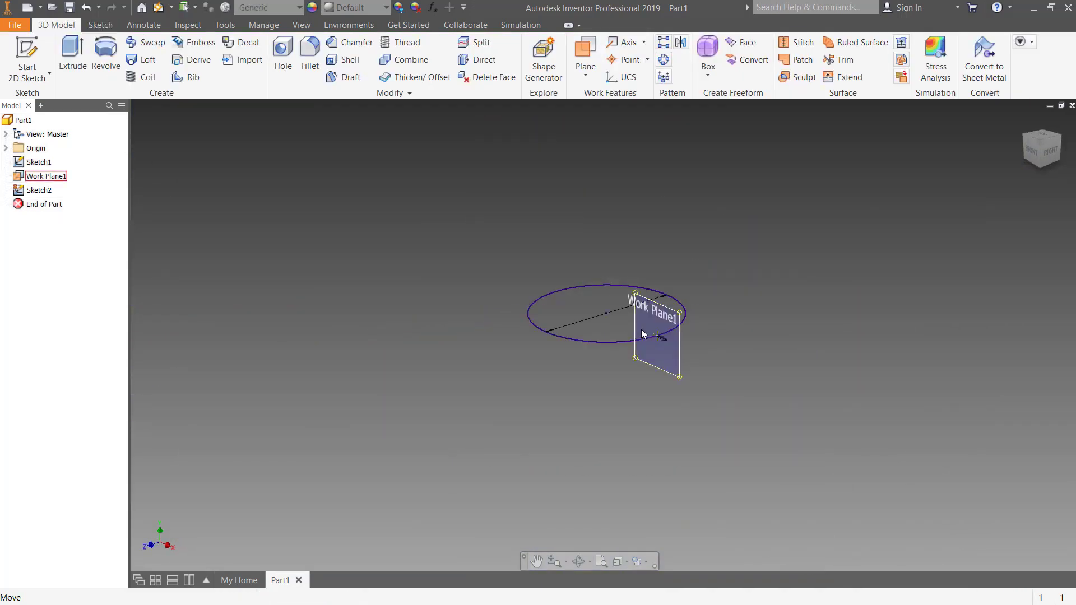
# Fit the view and turn off Work Plane1's visibility in the browser.
pyautogui.scroll(-5, 642, 333)
pyautogui.press('F6')
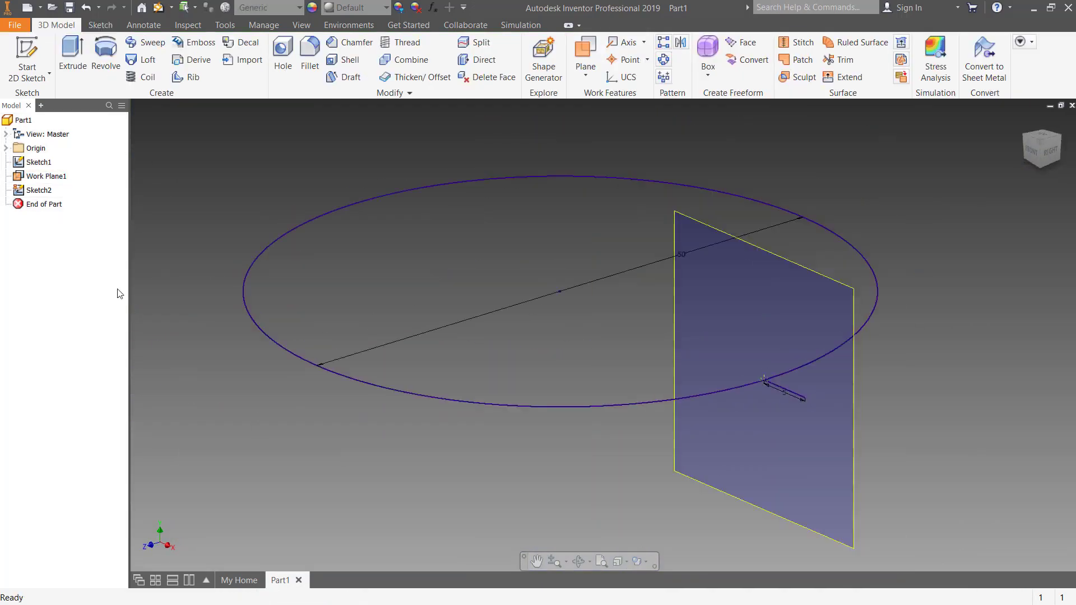
pyautogui.rightClick(54, 179)
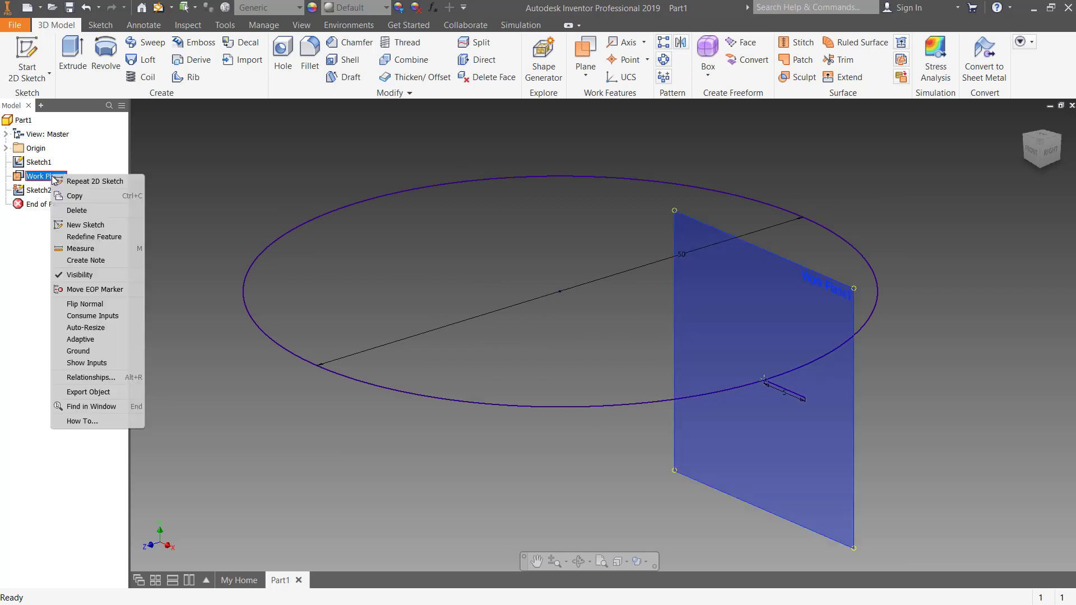
pyautogui.click(69, 278)
pyautogui.scroll(3, 798, 421)
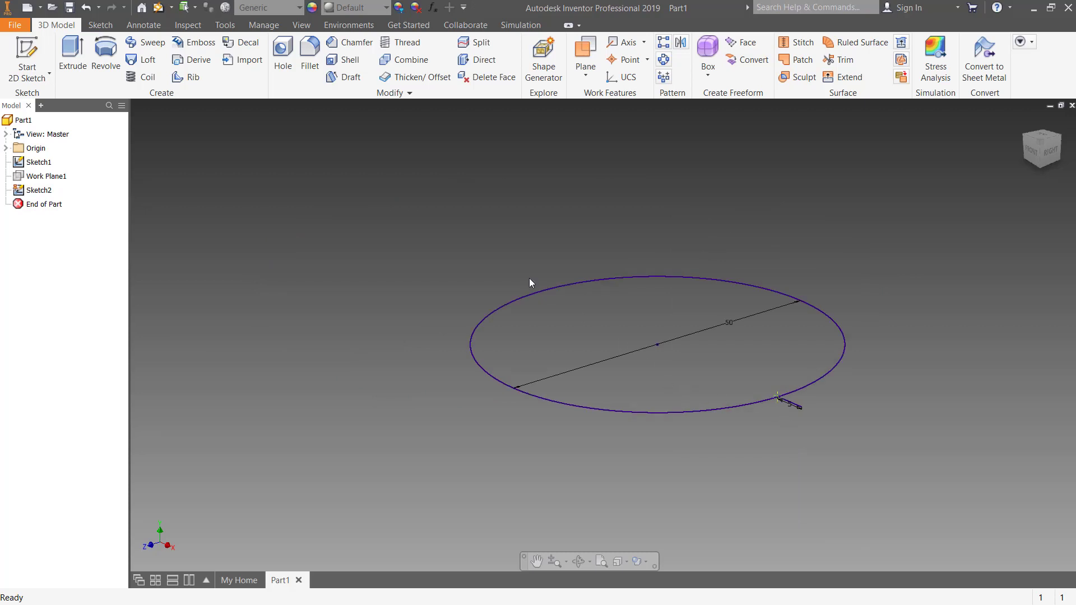
pyautogui.click(146, 42)
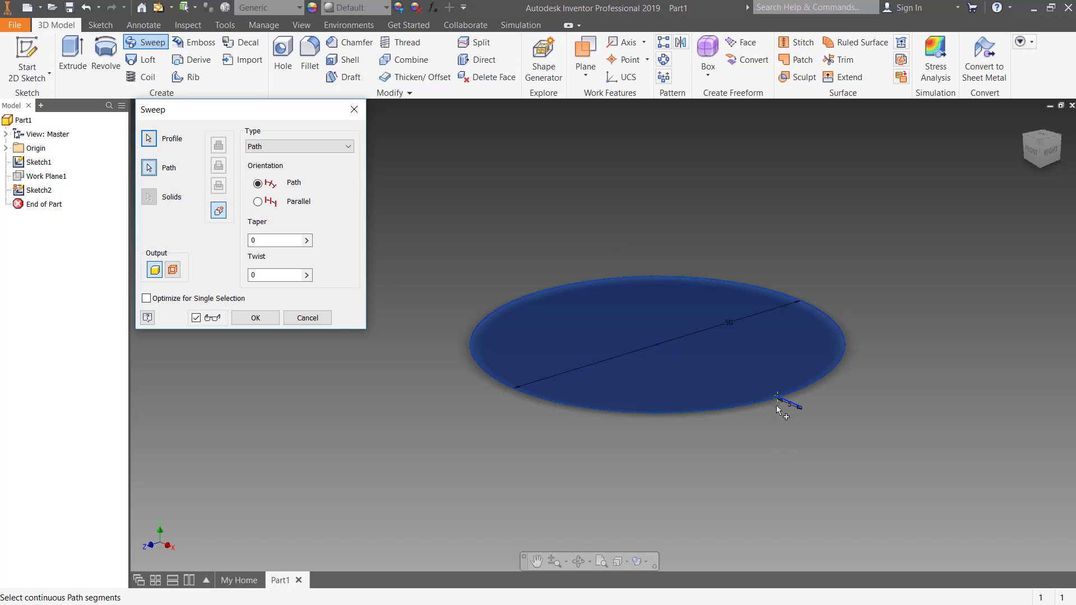
# Set the sweep to Surface output with the short line as profile and the circle as path.
pyautogui.scroll(-2, 778, 410)
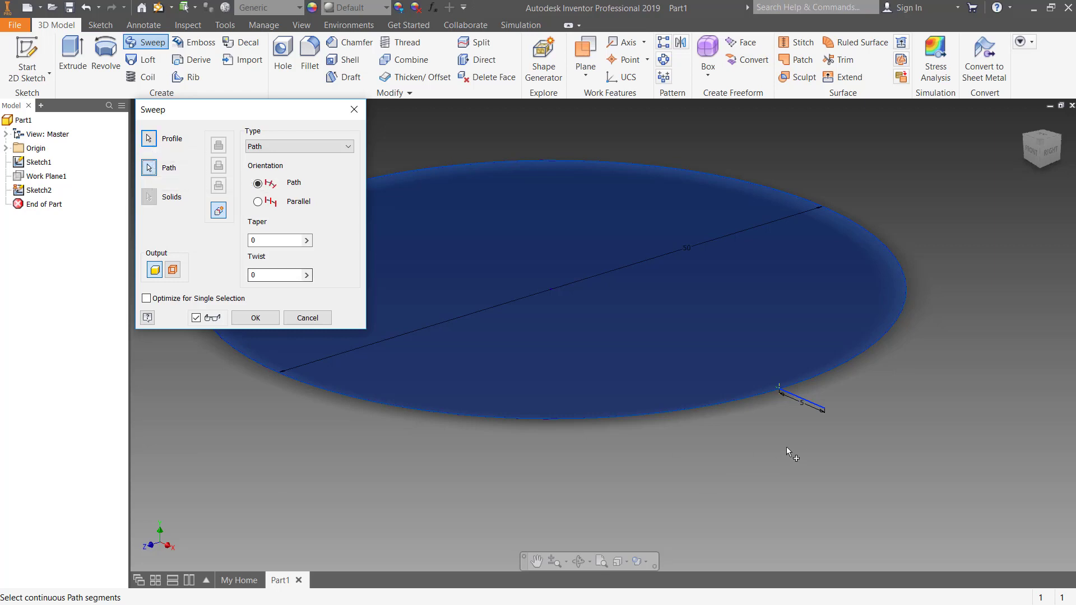
pyautogui.click(815, 404)
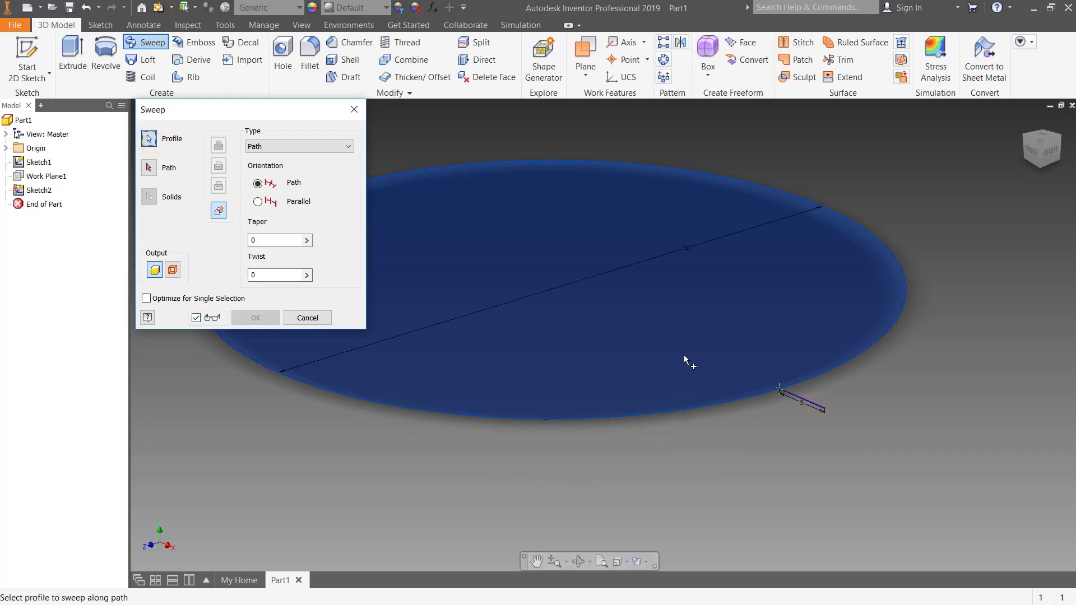
pyautogui.click(681, 410)
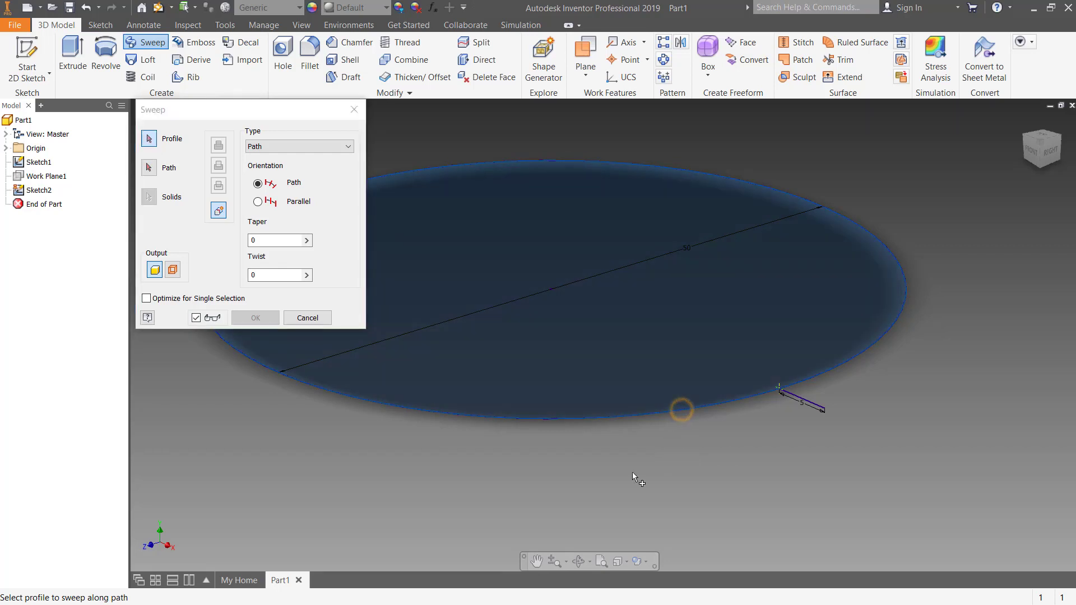
pyautogui.click(178, 272)
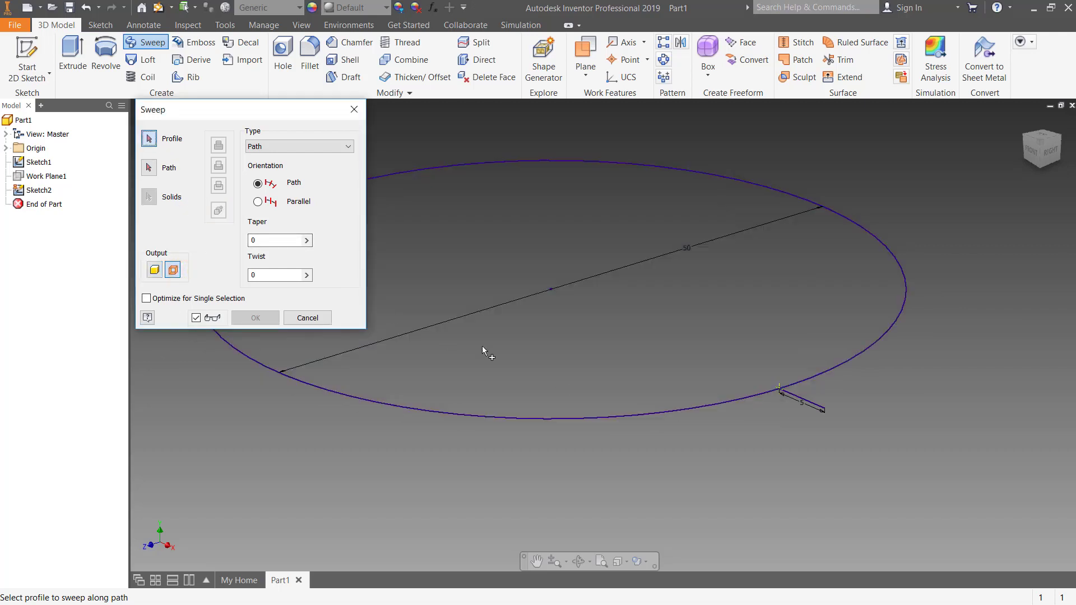
pyautogui.click(816, 406)
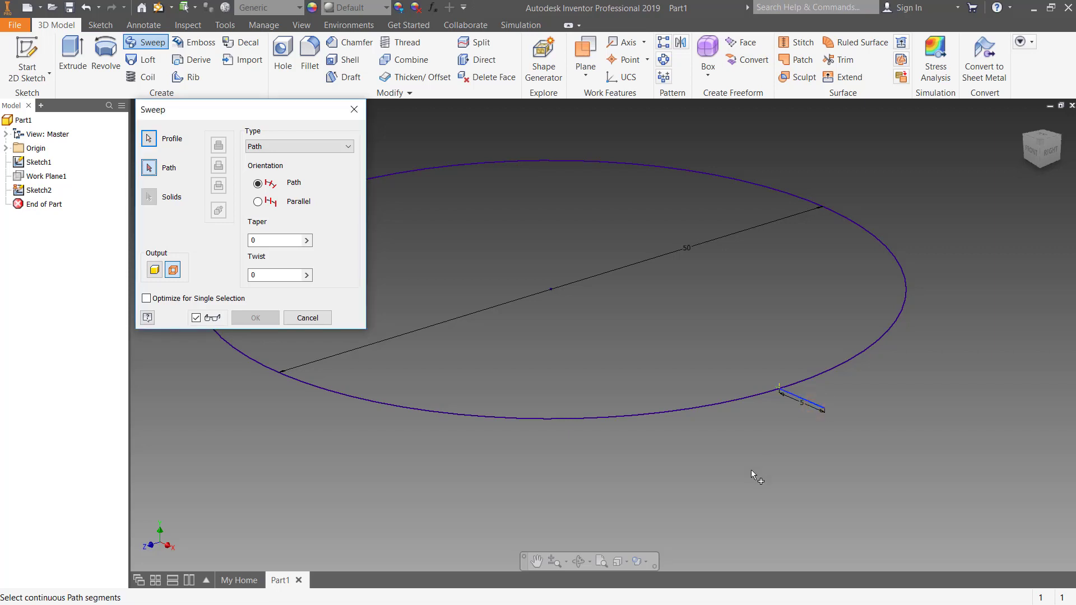
pyautogui.click(149, 168)
pyautogui.click(645, 418)
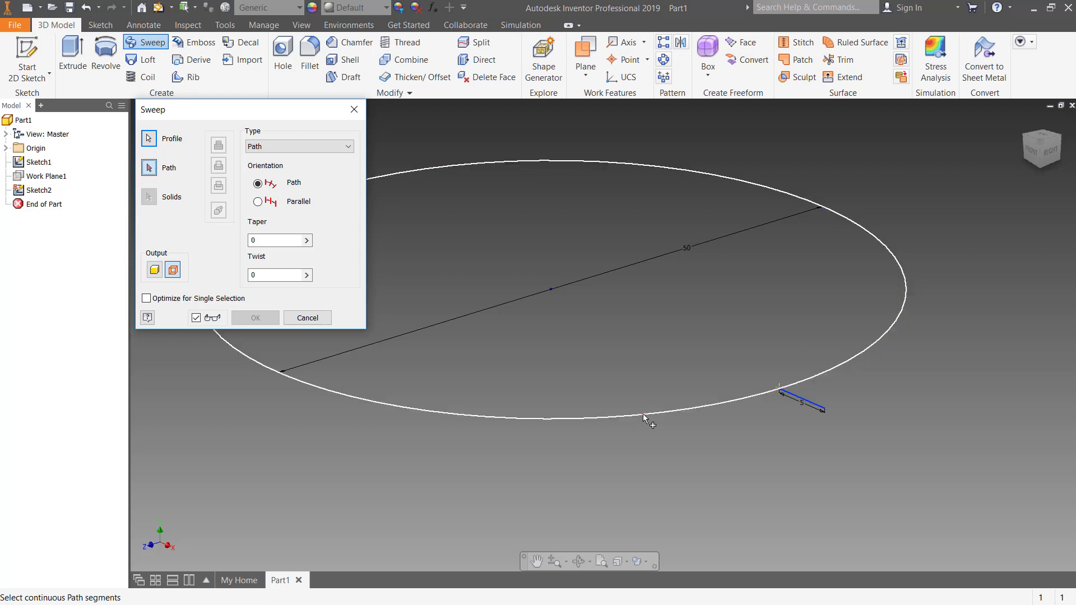
pyautogui.scroll(-3, 954, 435)
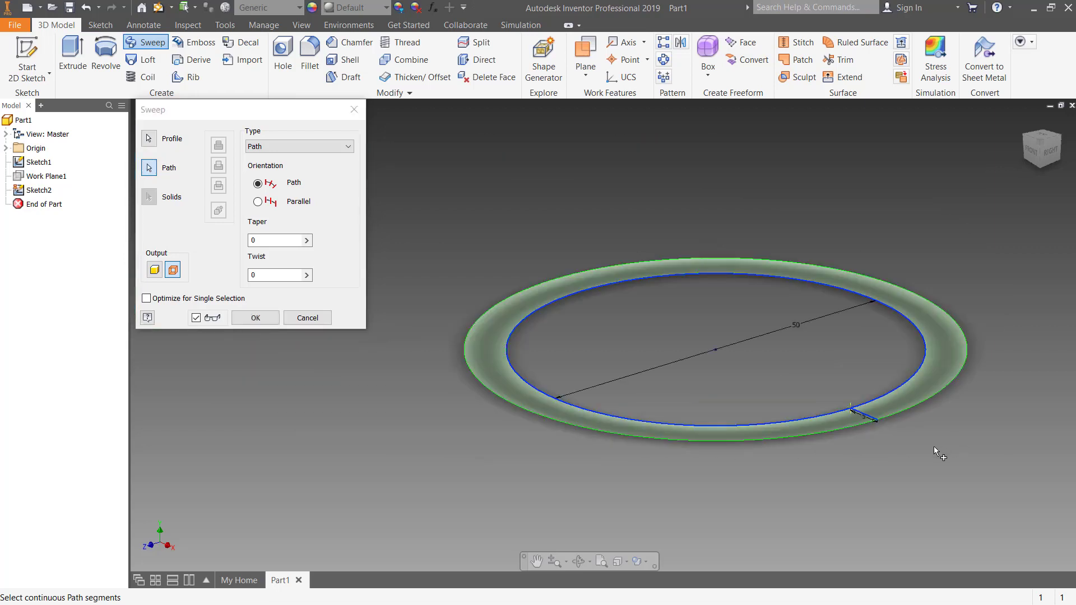
# Give the surface sweep a 3600° twist and confirm it as SweepSrf1.
pyautogui.click(1022, 135)
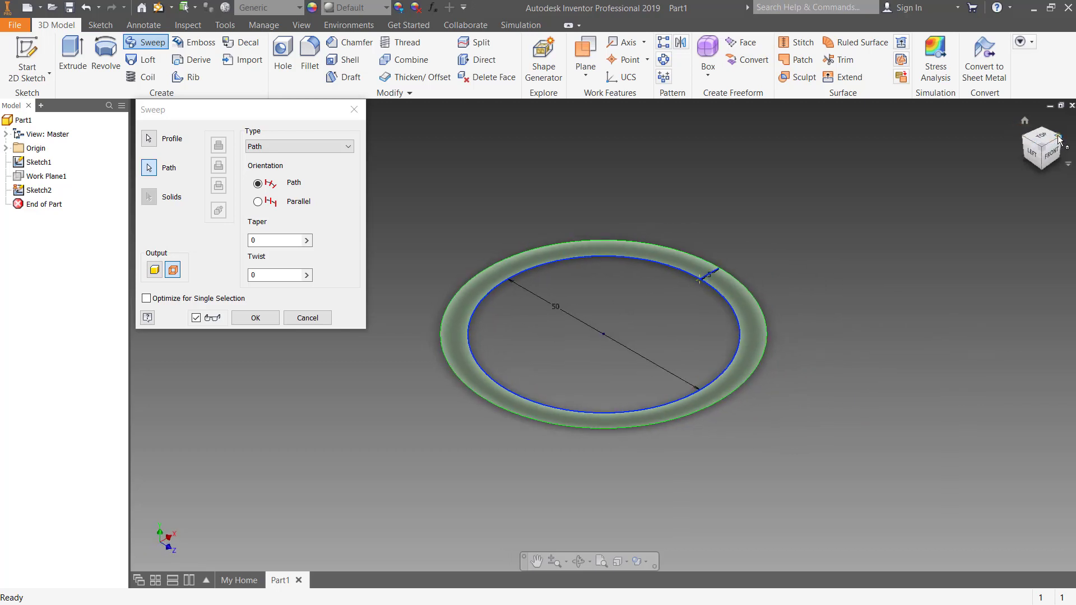
pyautogui.click(1025, 121)
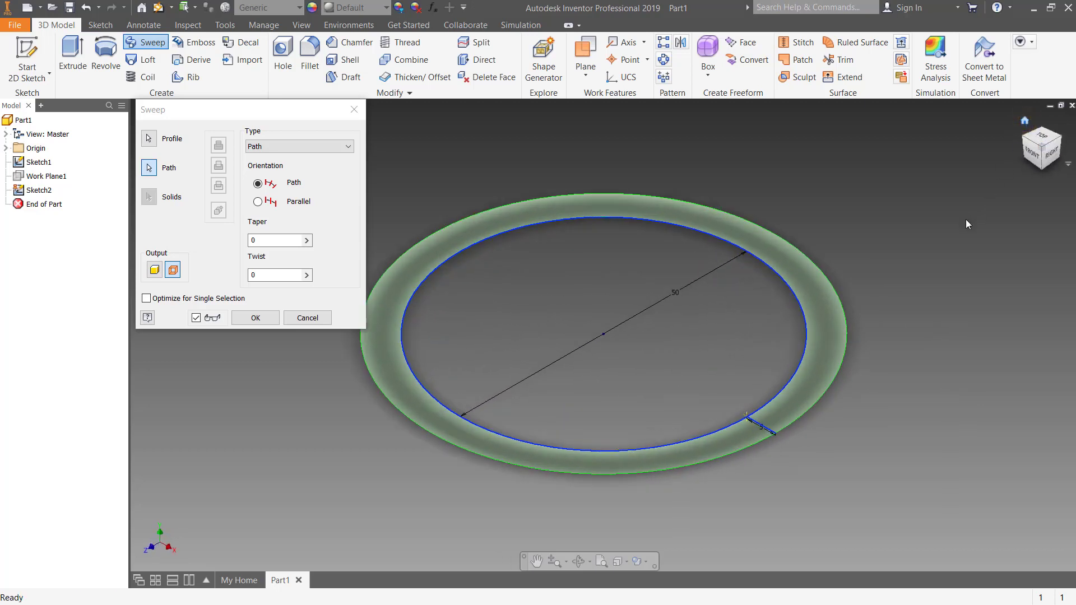
pyautogui.click(269, 276)
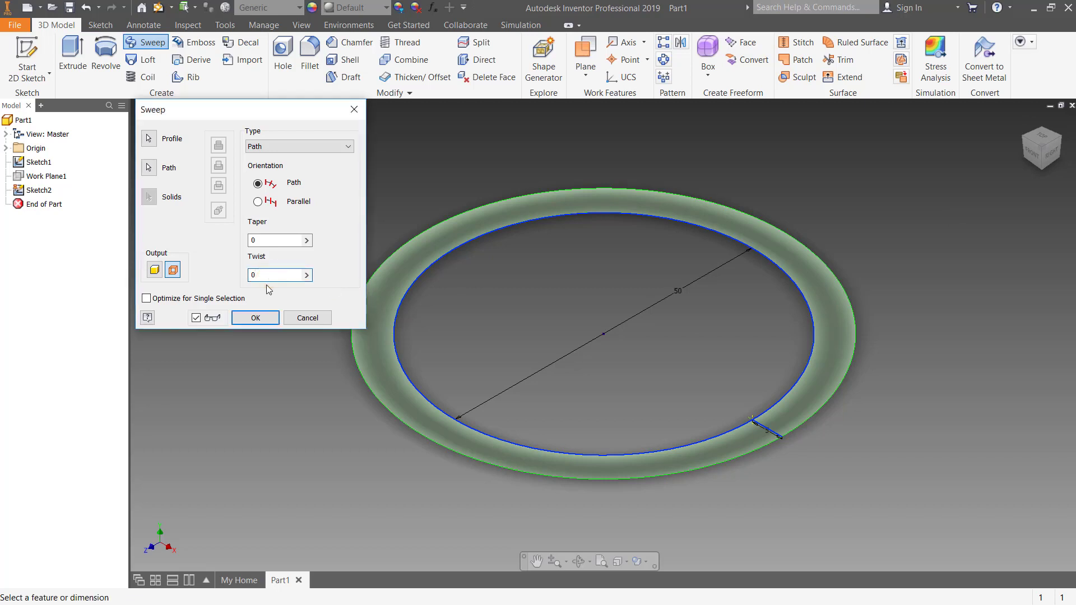
pyautogui.write('360')
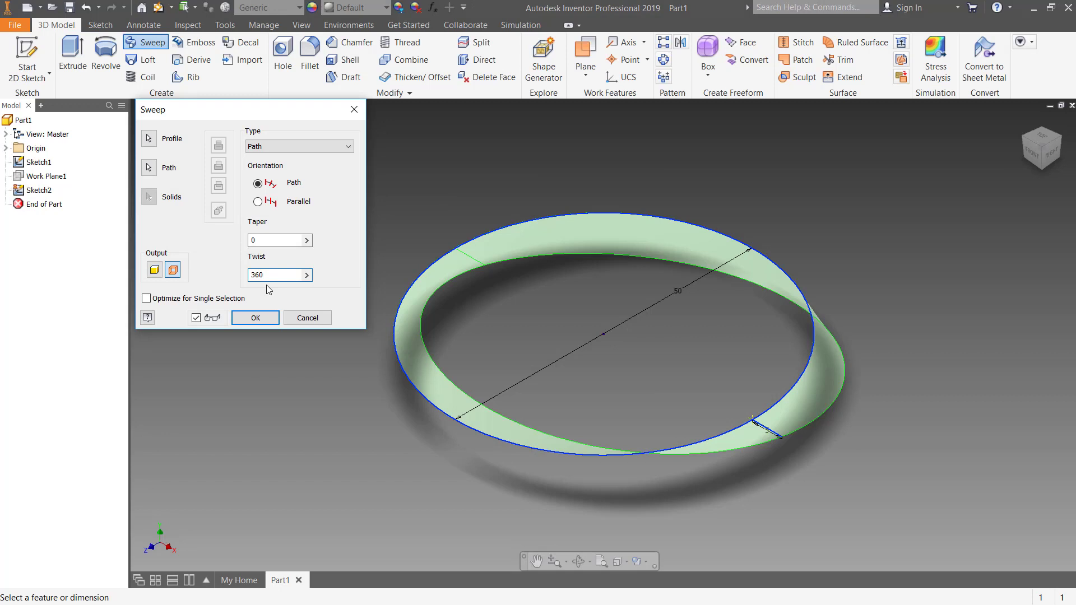
pyautogui.click(579, 561)
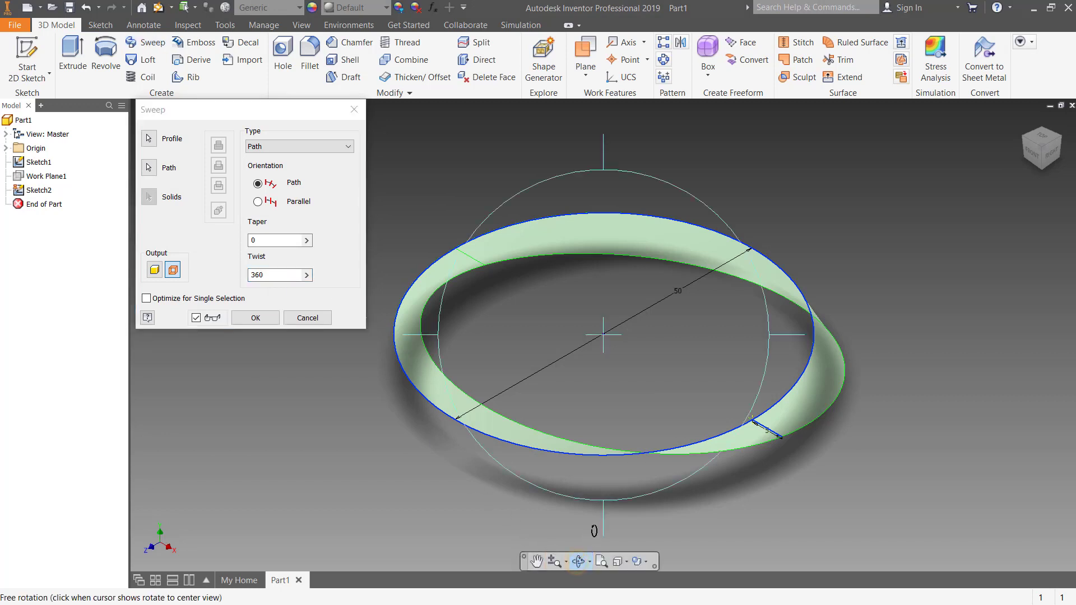
pyautogui.moveTo(603, 518)
pyautogui.mouseDown()
pyautogui.moveTo(606, 487)
pyautogui.moveTo(605, 509)
pyautogui.mouseUp()
pyautogui.click(286, 279)
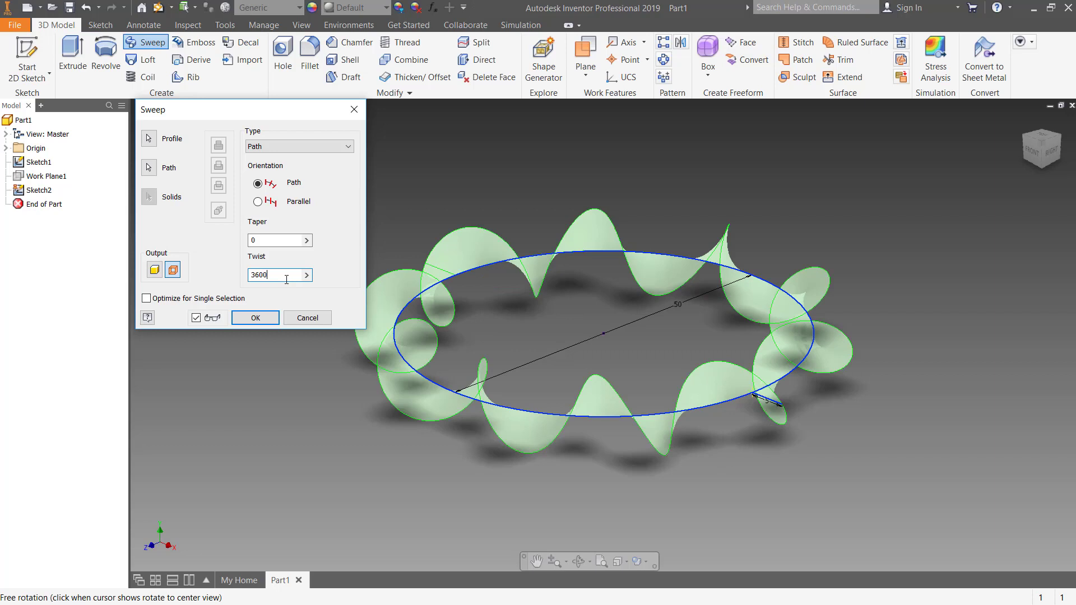
pyautogui.click(602, 561)
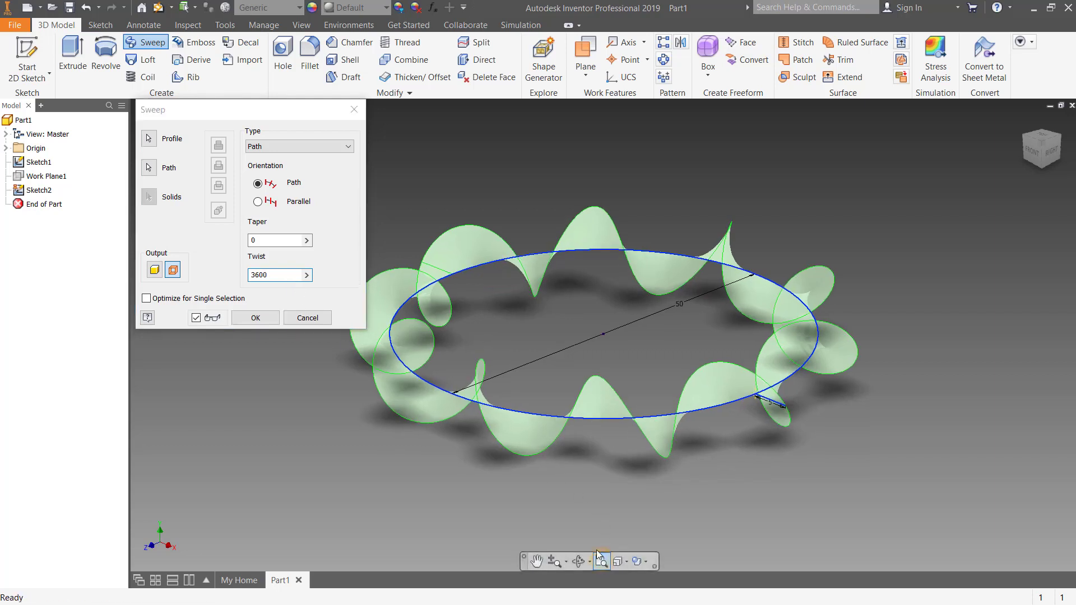
pyautogui.click(257, 319)
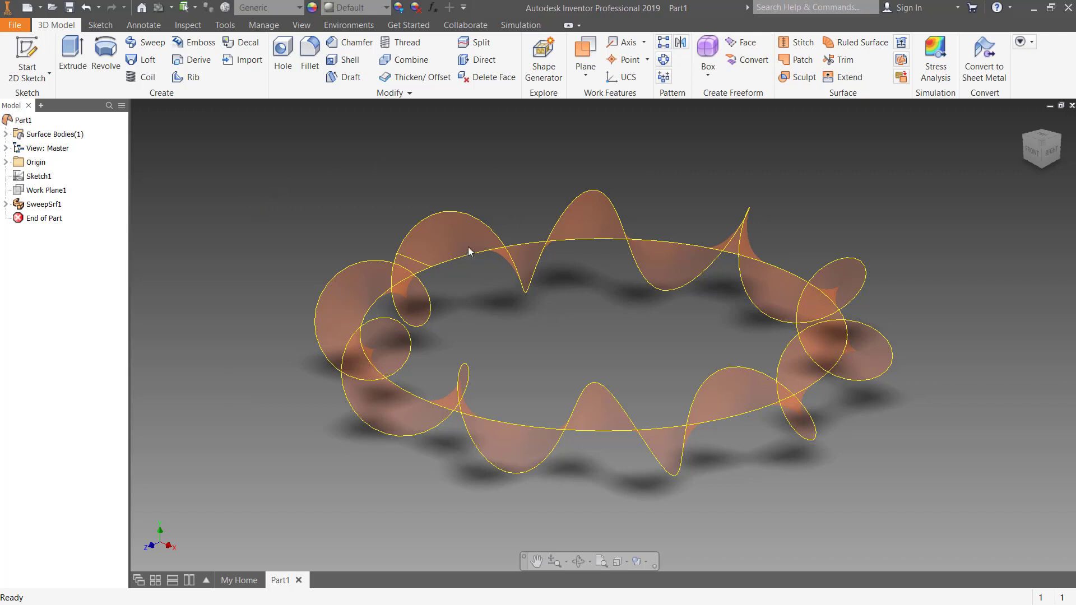
# Add Work Plane2 on the twisted ring's wavy edge curve and select it.
pyautogui.click(586, 51)
pyautogui.scroll(5, 388, 254)
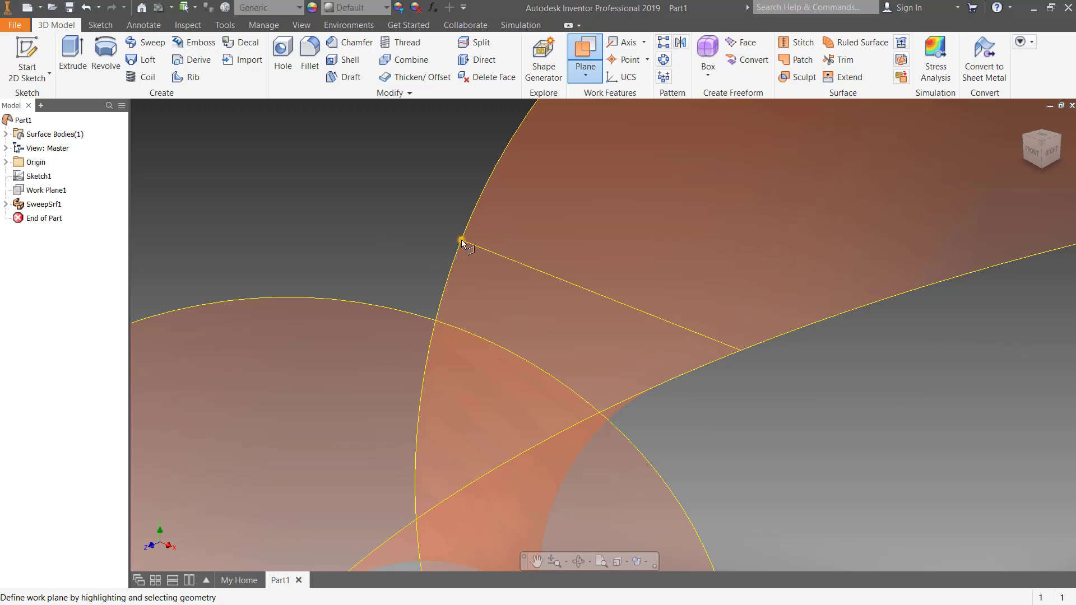
pyautogui.scroll(-5, 394, 255)
pyautogui.scroll(-2, 352, 178)
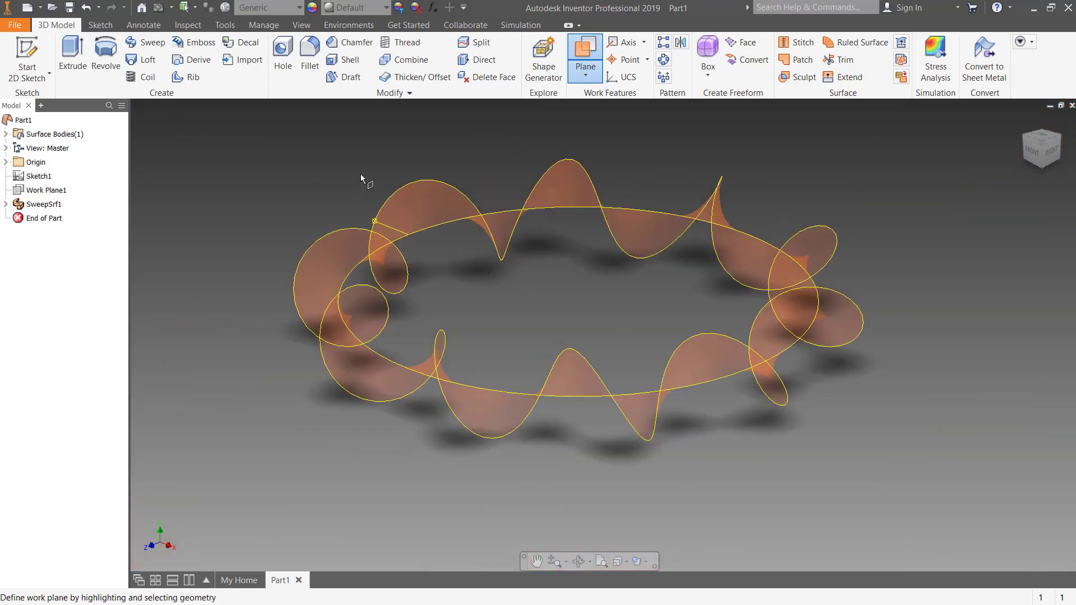
pyautogui.click(409, 179)
pyautogui.click(411, 183)
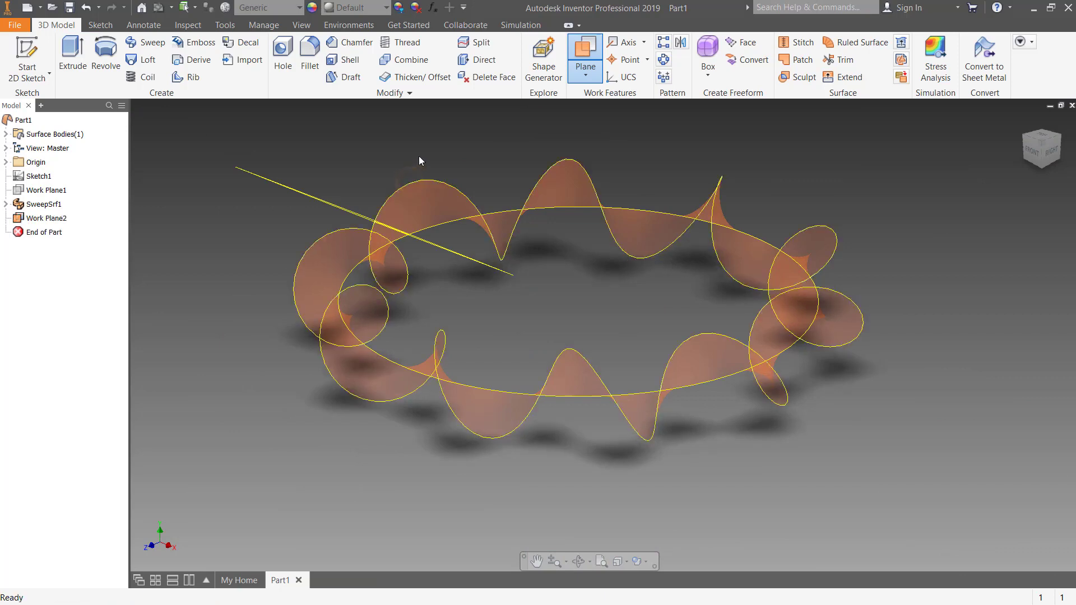
pyautogui.click(1020, 136)
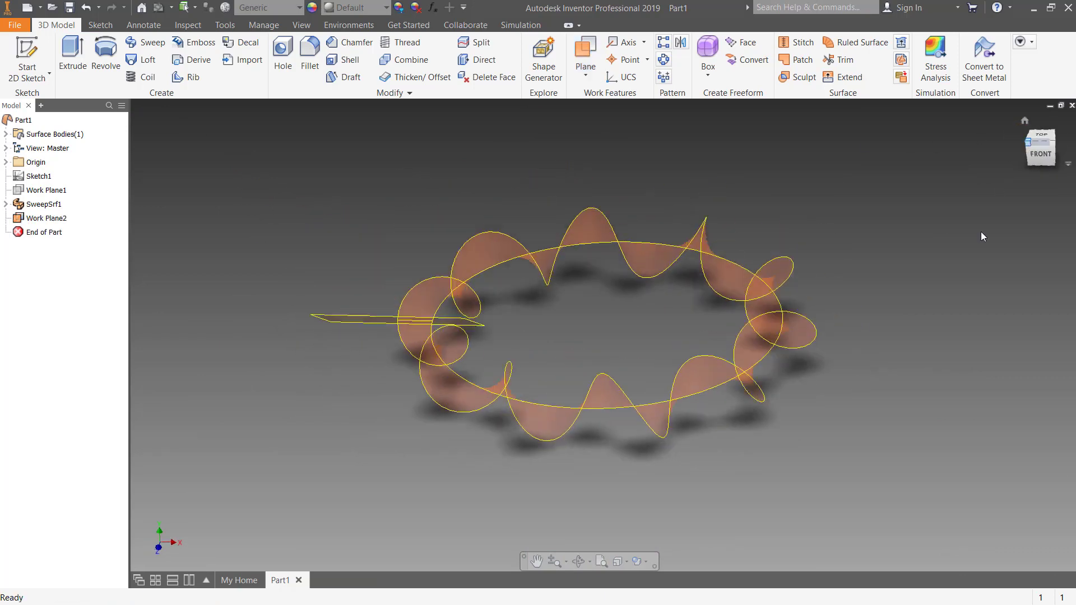
pyautogui.scroll(3, 480, 466)
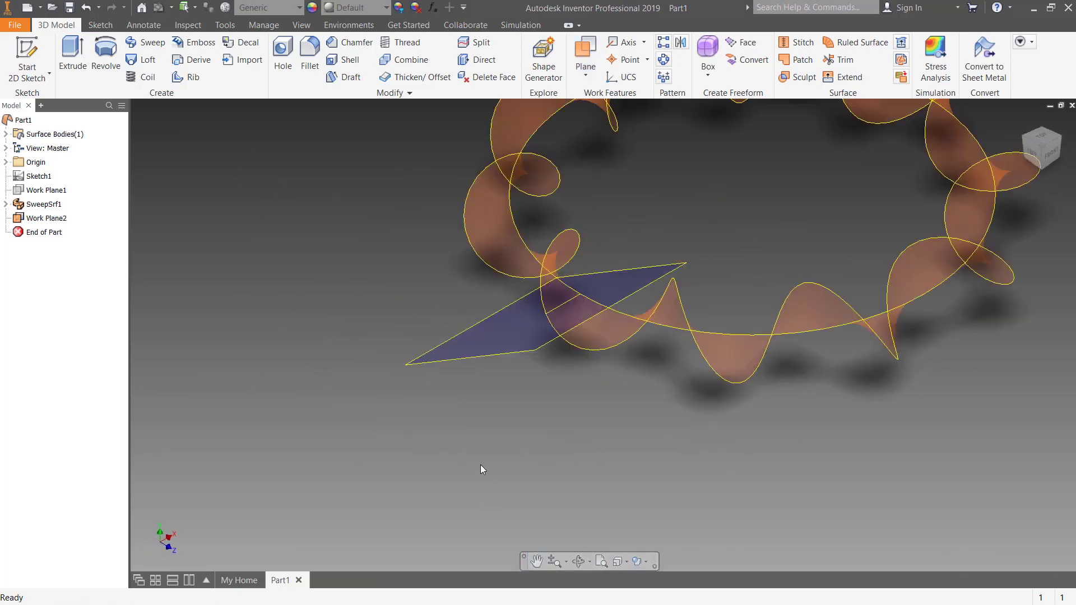
pyautogui.click(511, 350)
# Sketch a 3 mm diameter circle at Work Plane2's origin and finish Sketch3.
pyautogui.press('s')
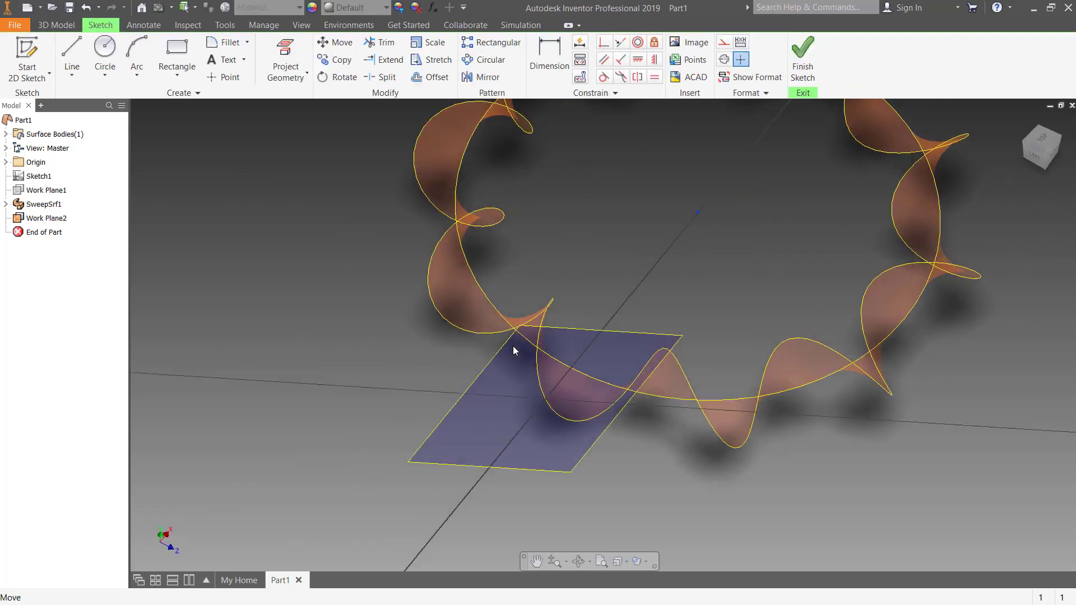
pyautogui.scroll(8, 580, 444)
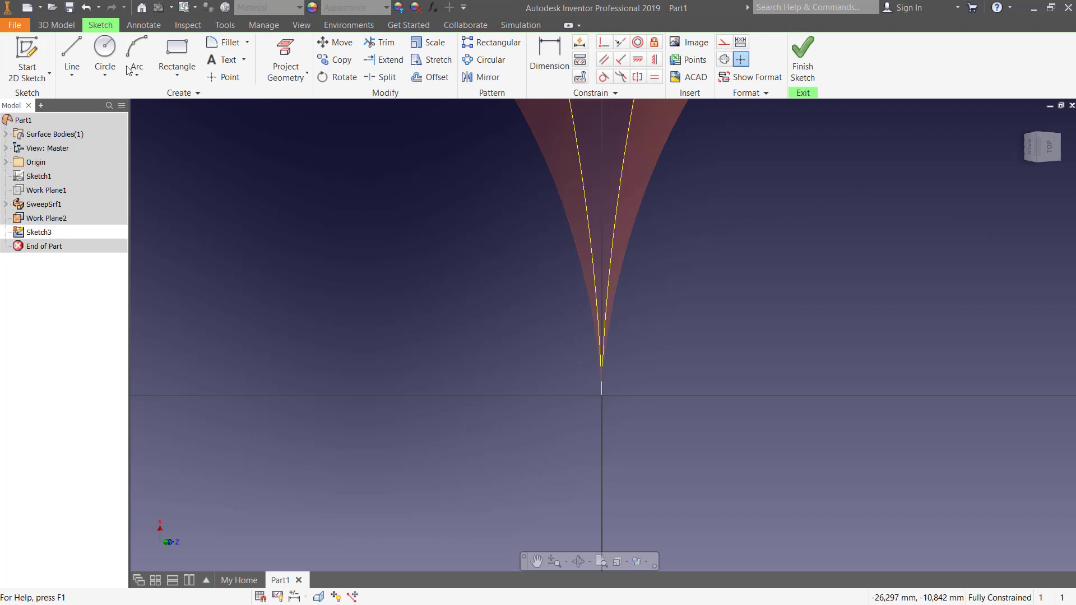
pyautogui.click(105, 57)
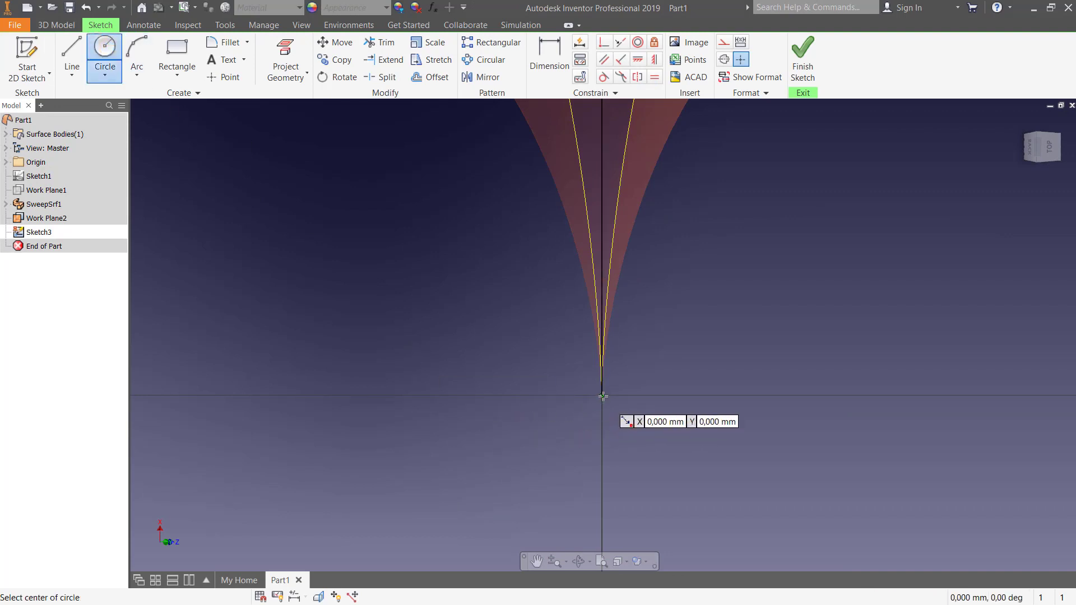
pyautogui.click(603, 396)
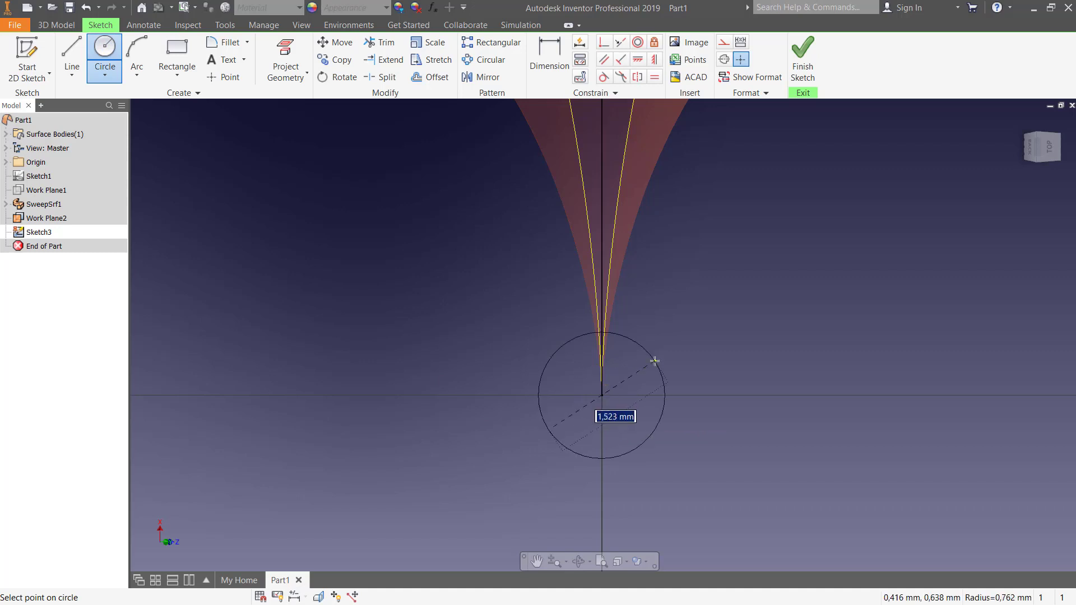
pyautogui.write('3')
pyautogui.press('Return')
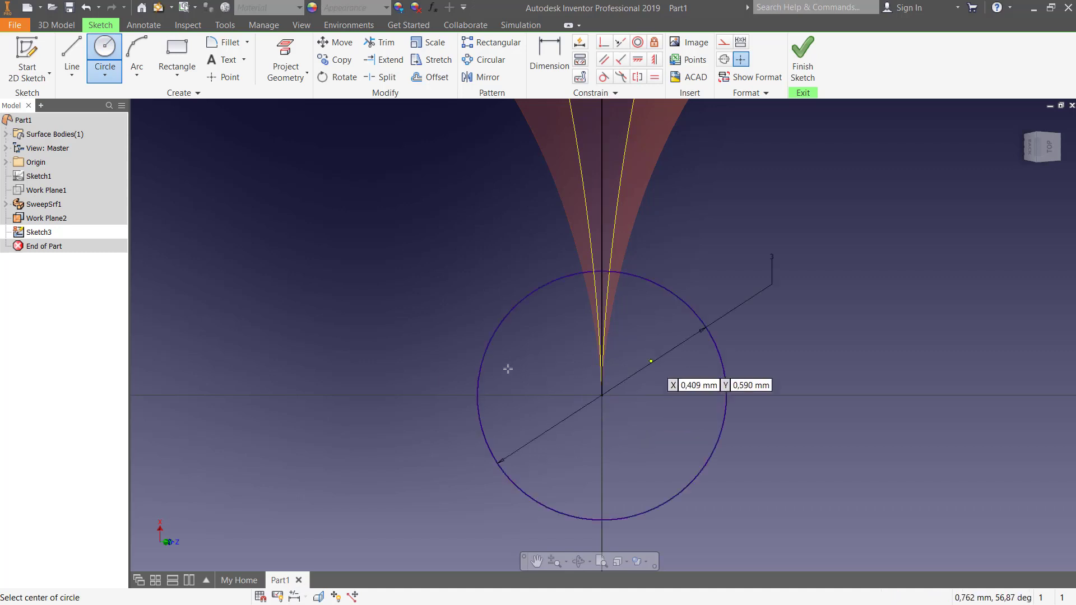
pyautogui.scroll(-2, 510, 368)
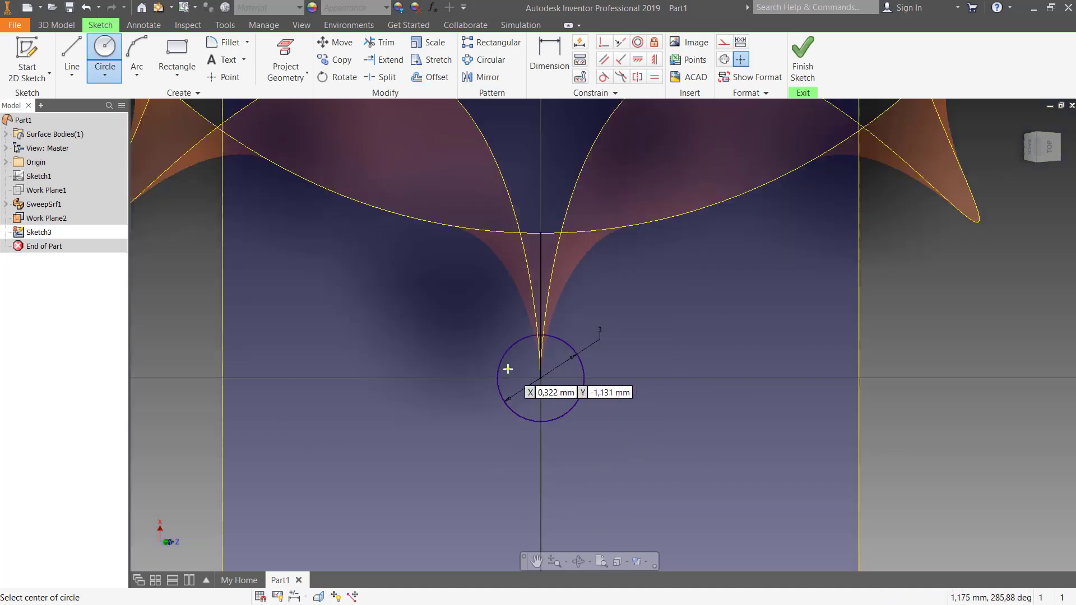
pyautogui.click(811, 69)
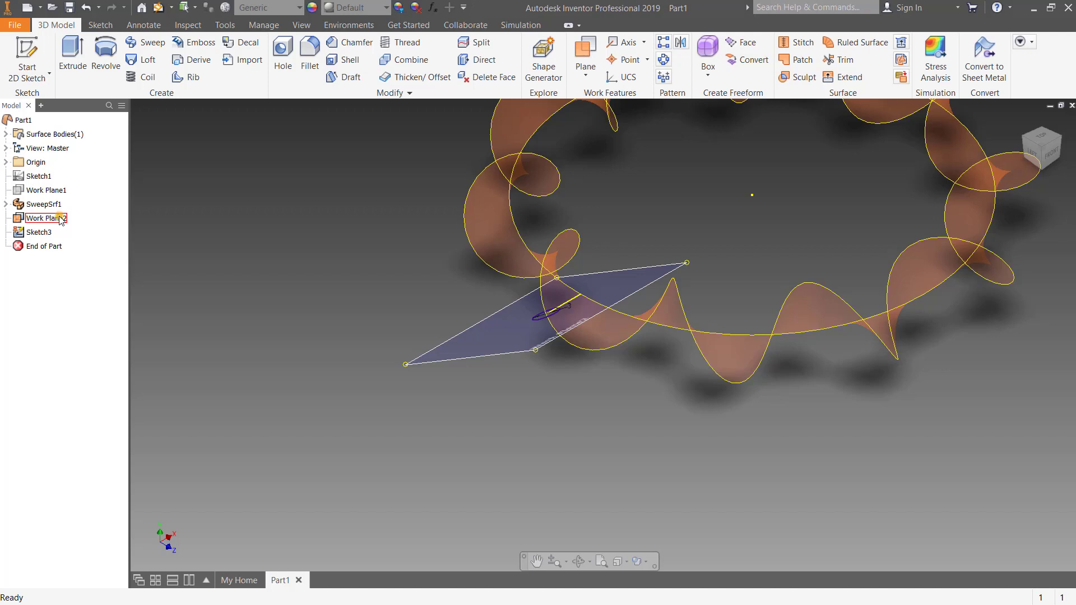
# Sweep the 3 mm circle along the ring's wavy edge to create the solid Sweep1 tube.
pyautogui.click(61, 218)
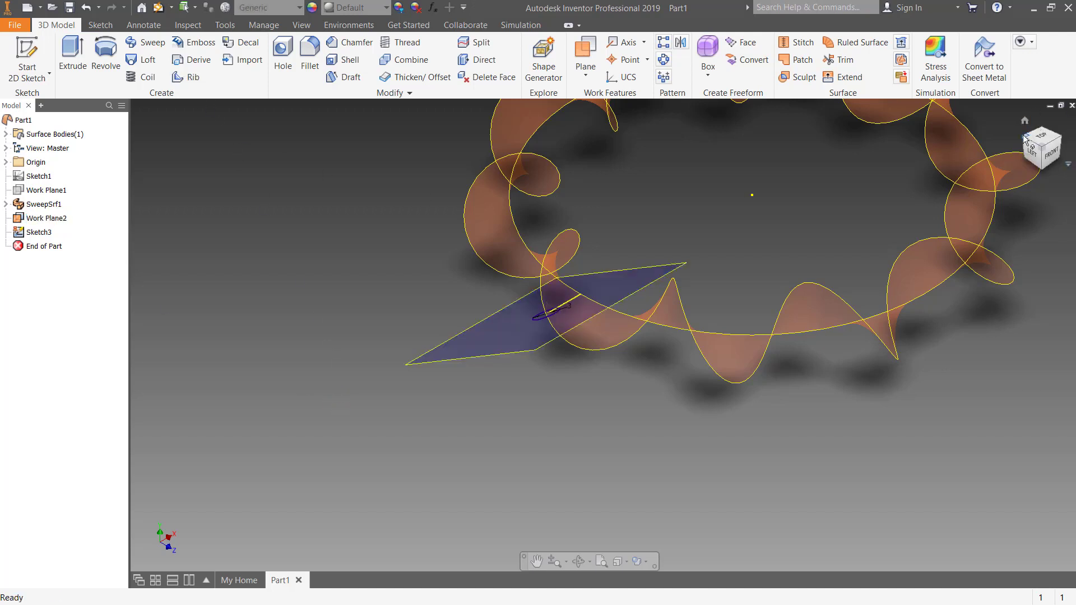
pyautogui.press('F6')
pyautogui.hotkey('ctrl', 'shift', 's')
pyautogui.scroll(5, 703, 403)
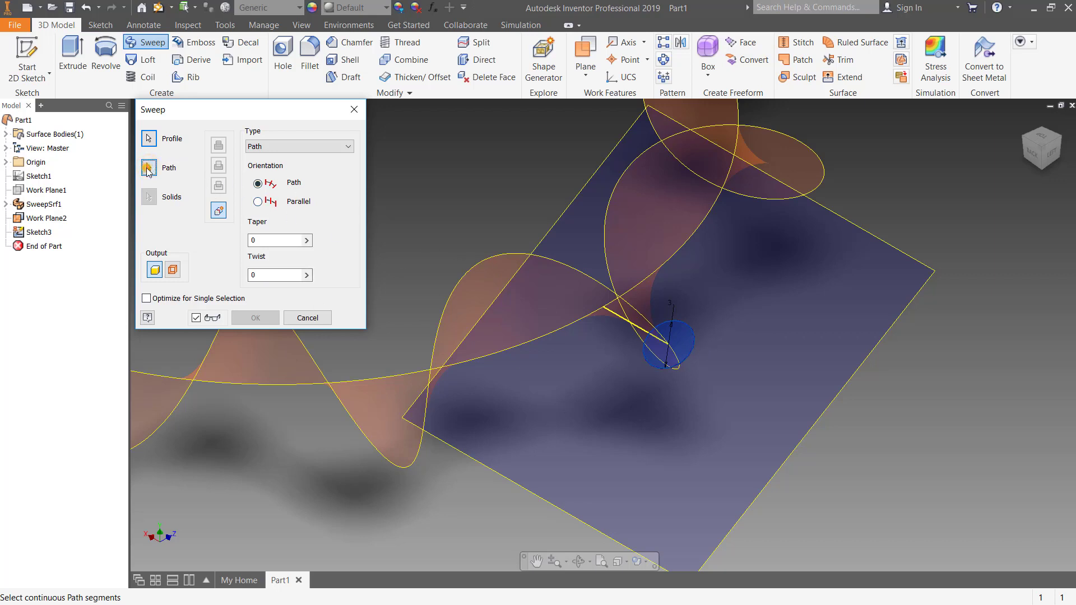
pyautogui.click(490, 261)
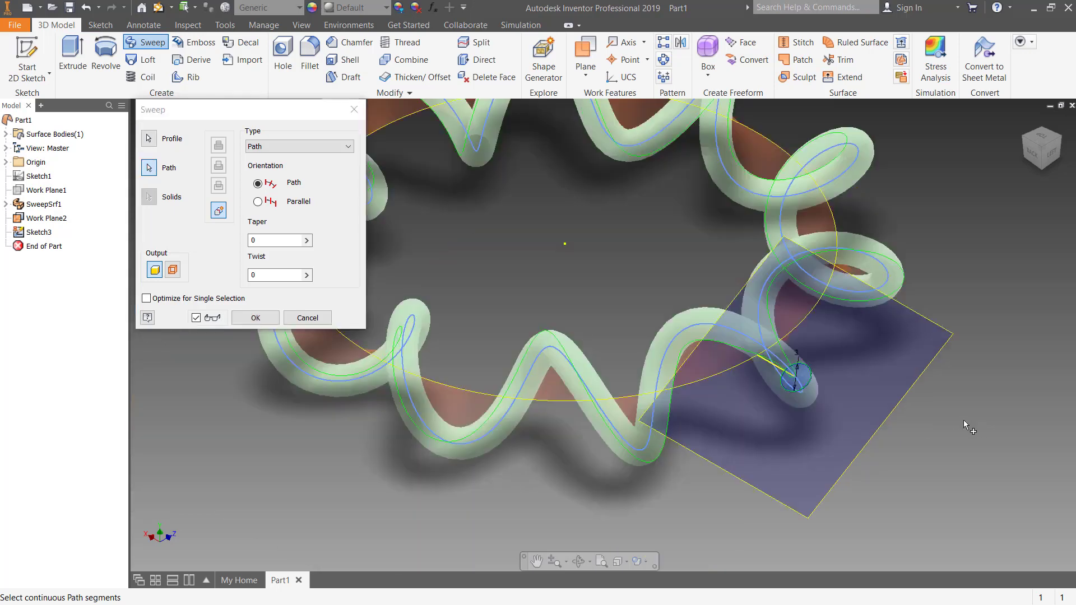
pyautogui.scroll(-5, 966, 421)
pyautogui.scroll(3, 935, 422)
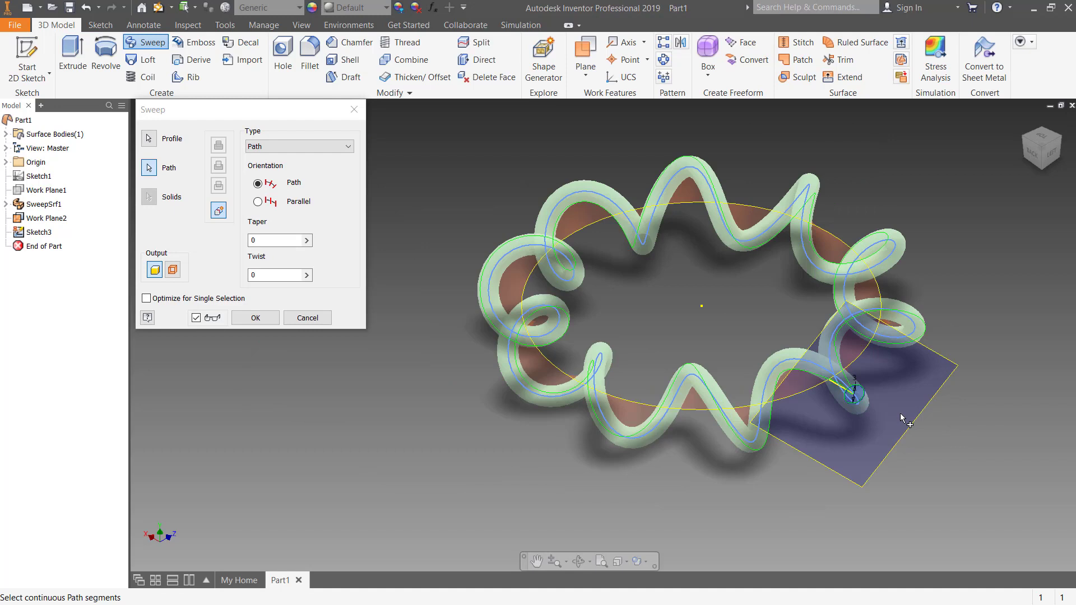
pyautogui.click(602, 561)
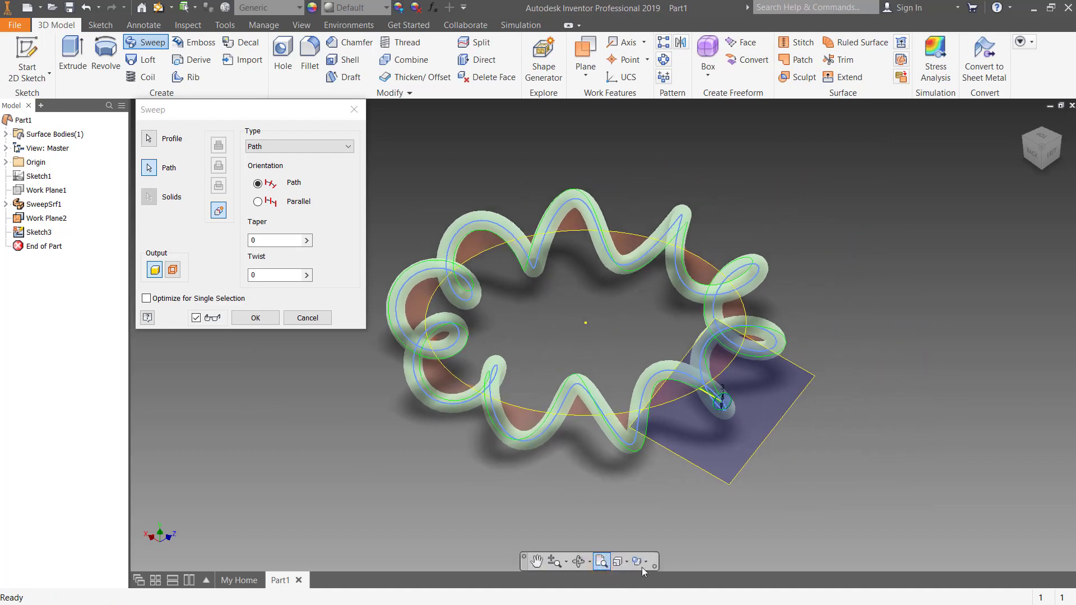
pyautogui.click(267, 321)
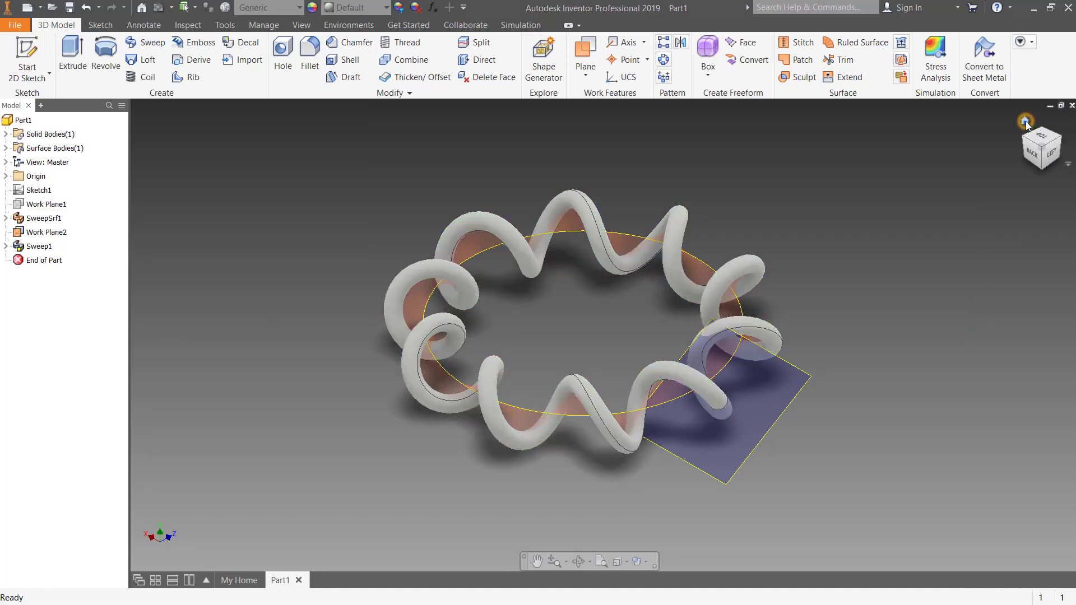
# Hide the twisted surface SweepSrf1 and Work Plane2.
pyautogui.click(1025, 120)
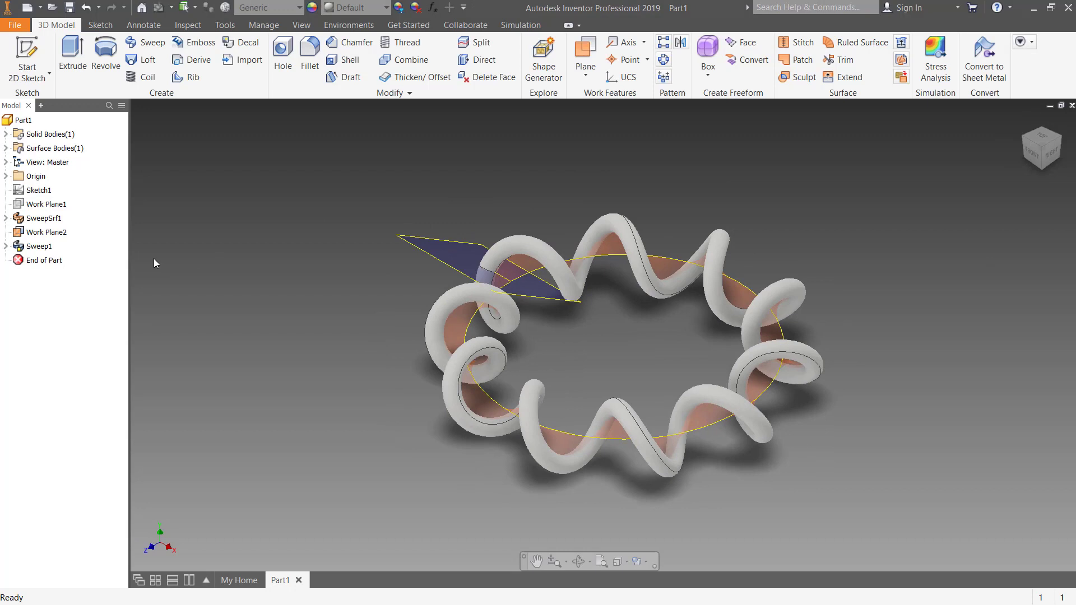
pyautogui.click(44, 218)
pyautogui.keyDown('ctrl'); pyautogui.click(57, 231); pyautogui.keyUp('ctrl')
pyautogui.rightClick(58, 234)
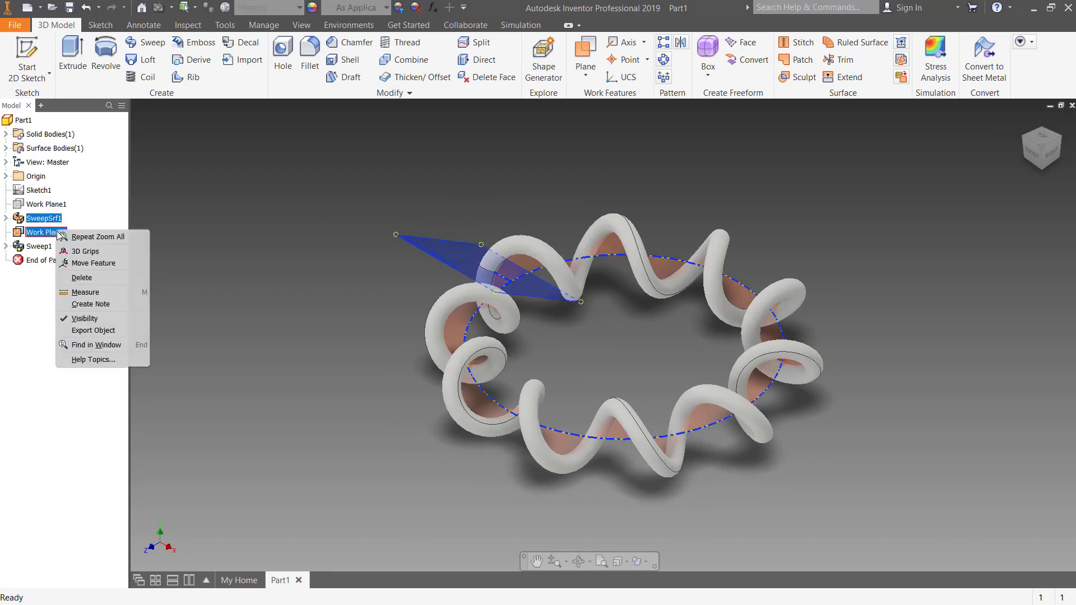
pyautogui.click(84, 319)
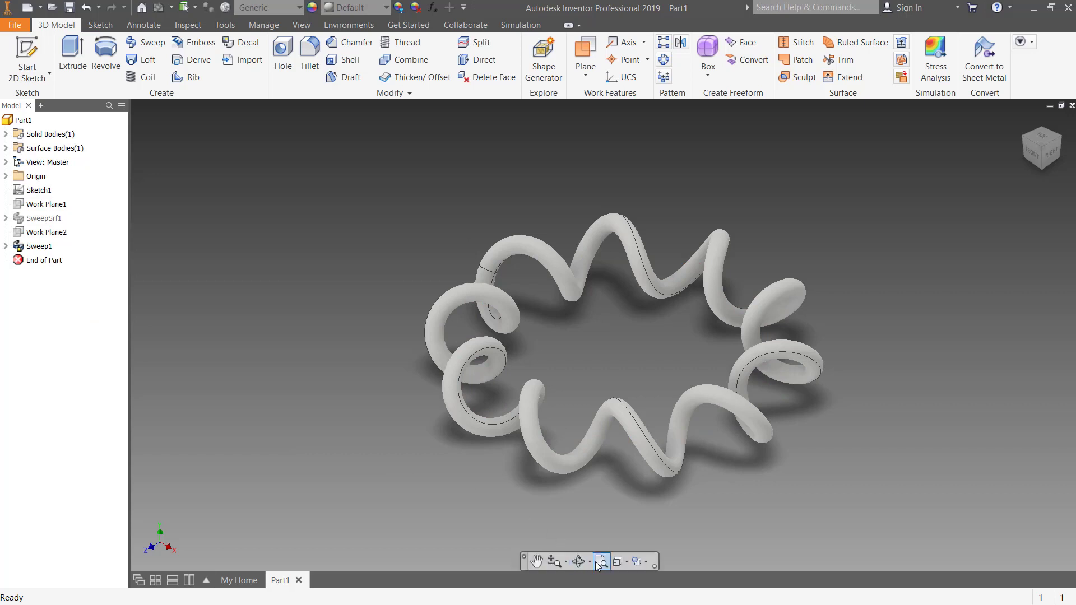
# Switch the visual style to plain Shaded without edges and fit the tube in view.
pyautogui.click(645, 564)
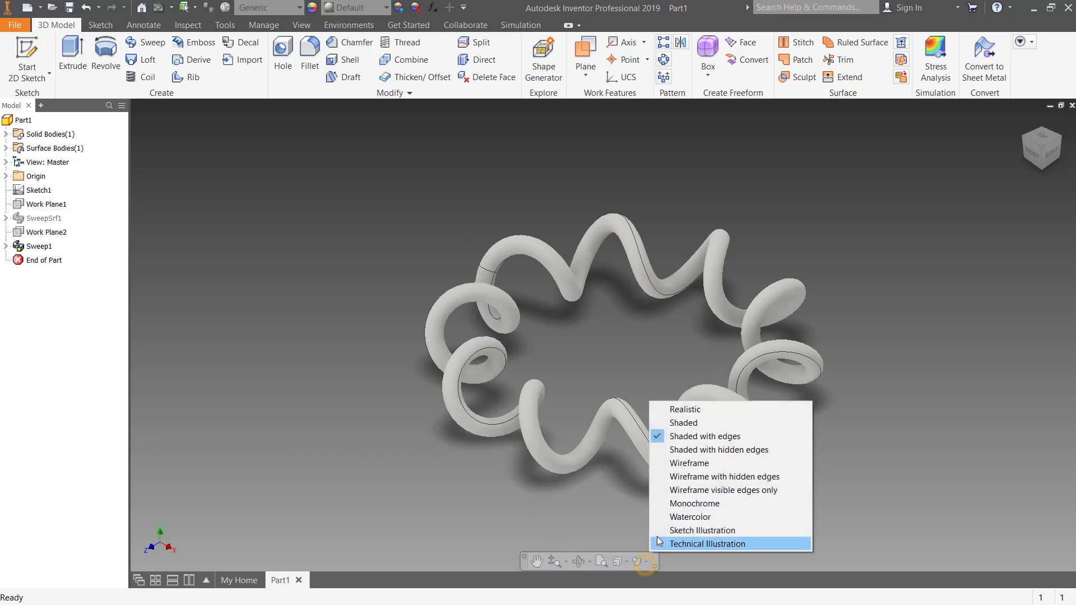
pyautogui.click(695, 432)
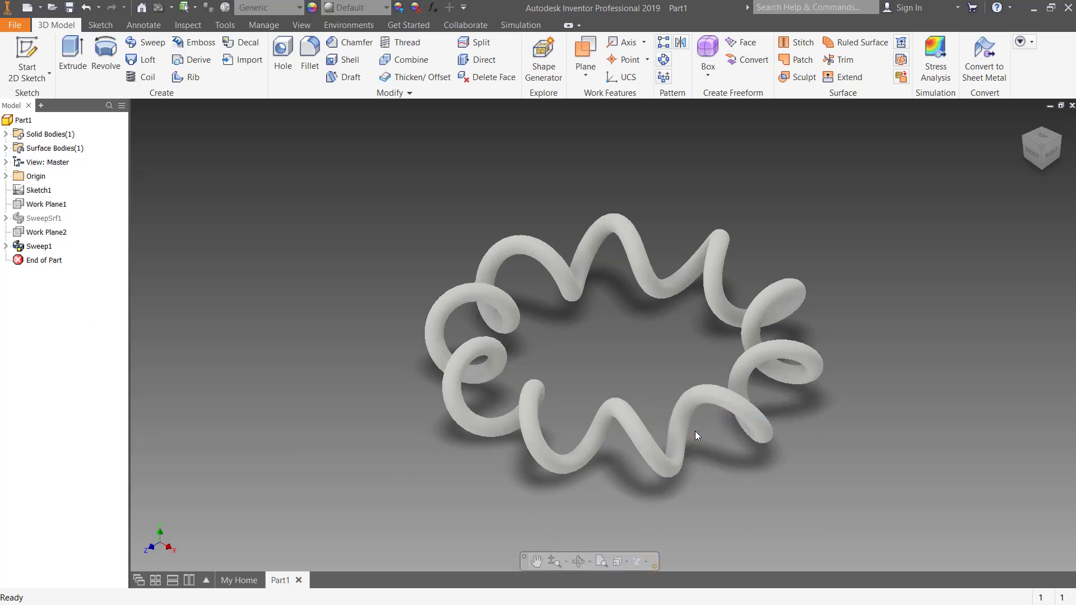
pyautogui.click(604, 562)
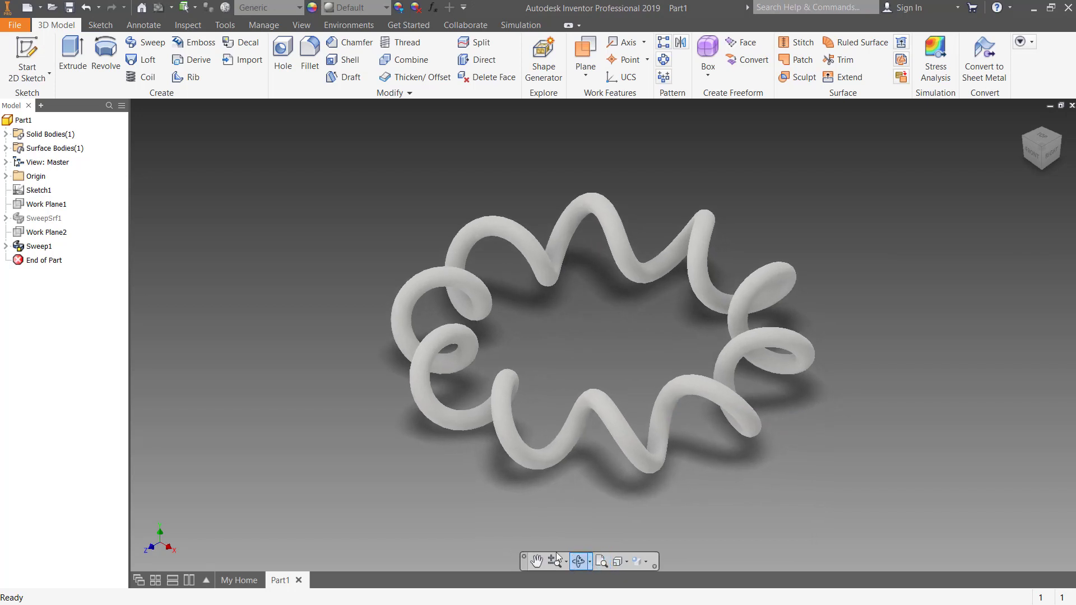
pyautogui.click(39, 246)
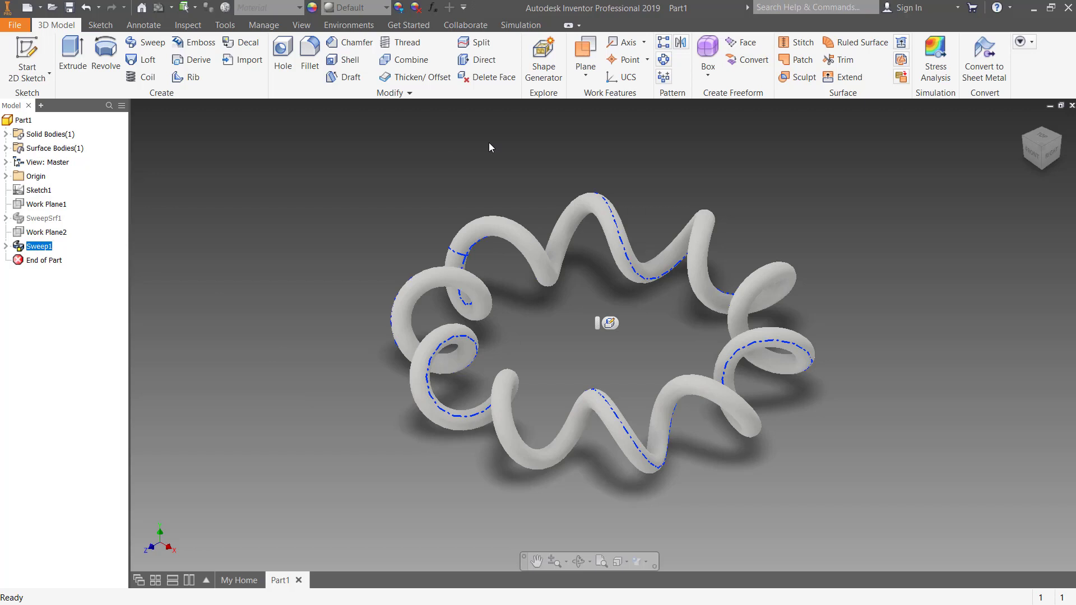
# Circularly pattern Sweep1 about the vertical origin Y axis, 3 copies over 360°.
pyautogui.click(665, 61)
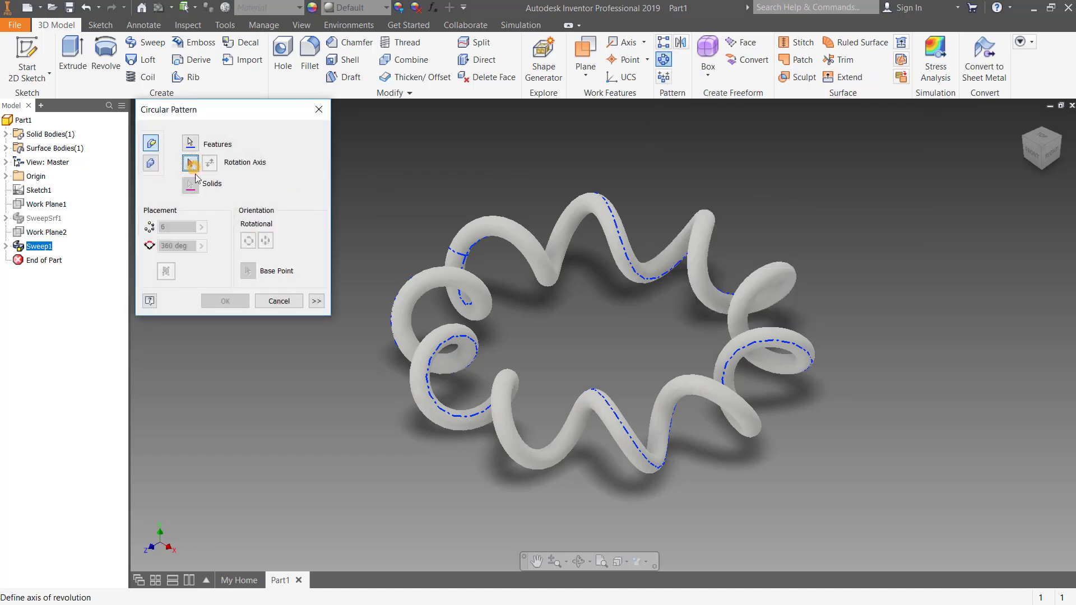
pyautogui.click(5, 176)
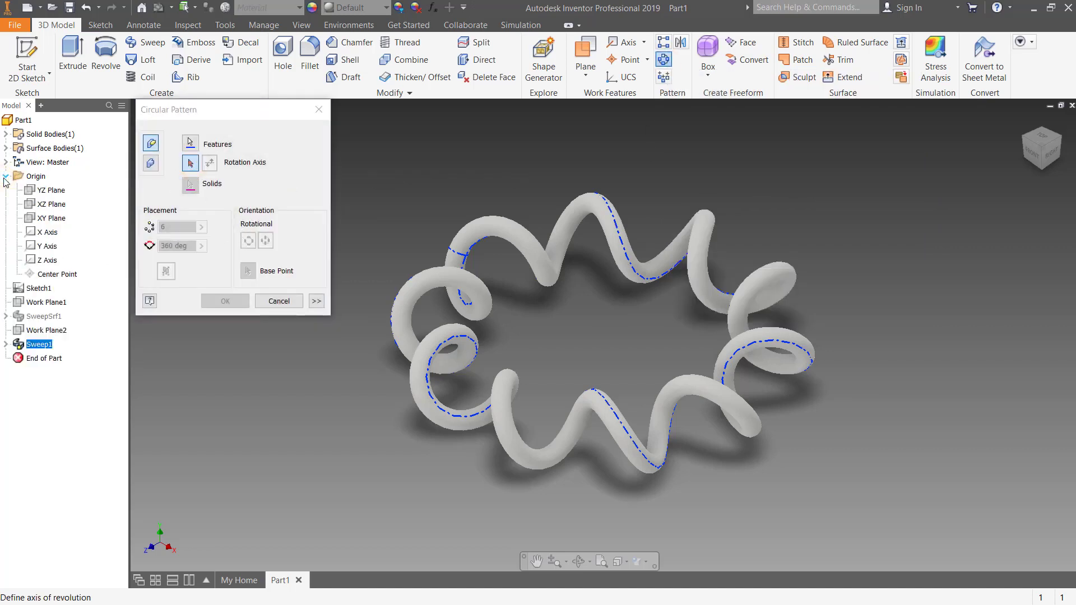
pyautogui.click(51, 247)
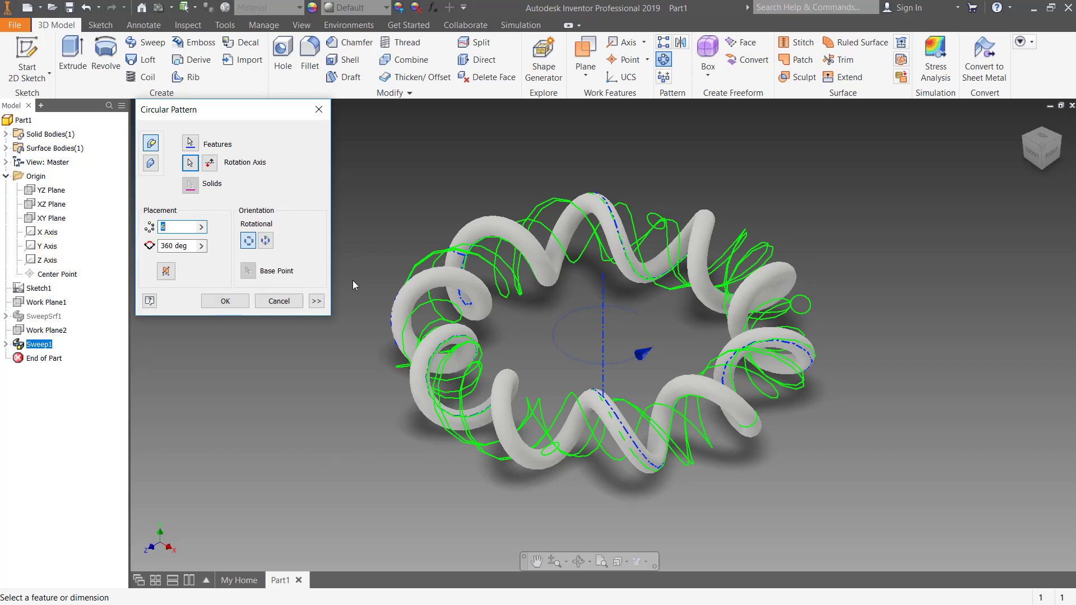
pyautogui.click(163, 226)
pyautogui.write('3')
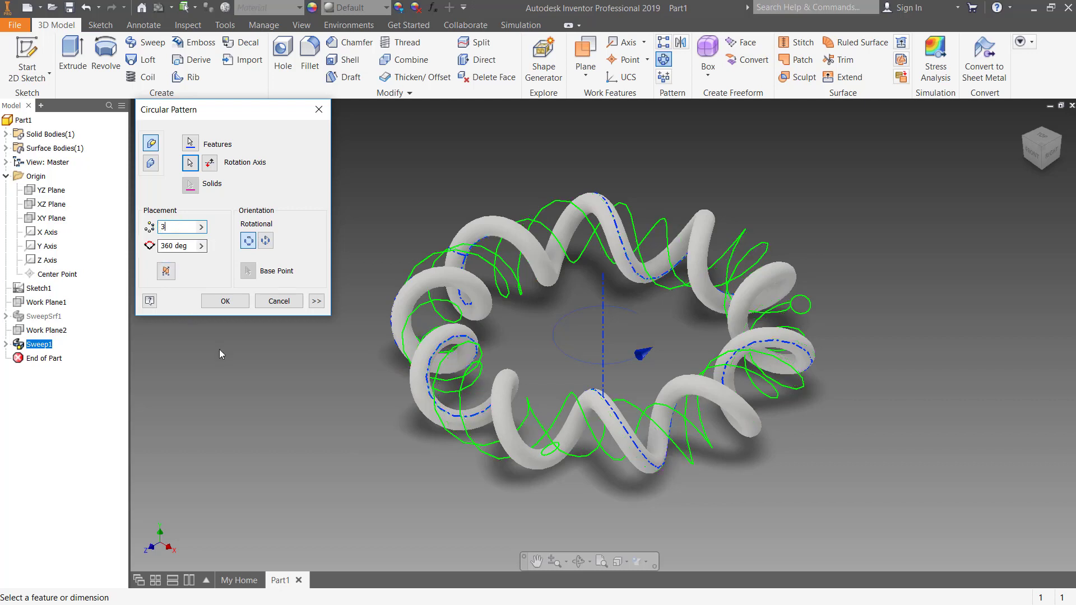
pyautogui.click(225, 302)
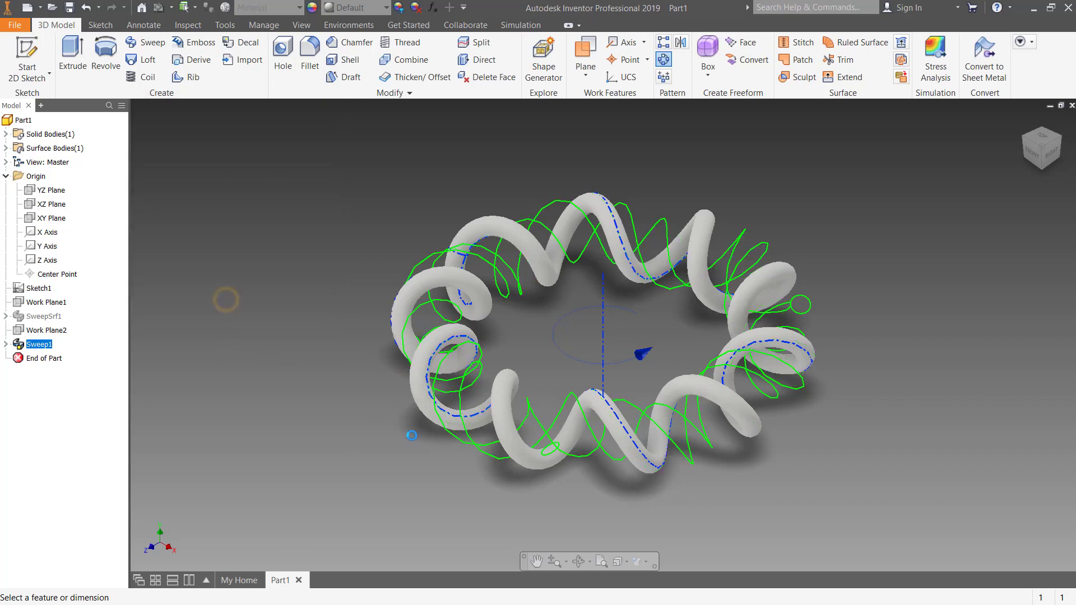